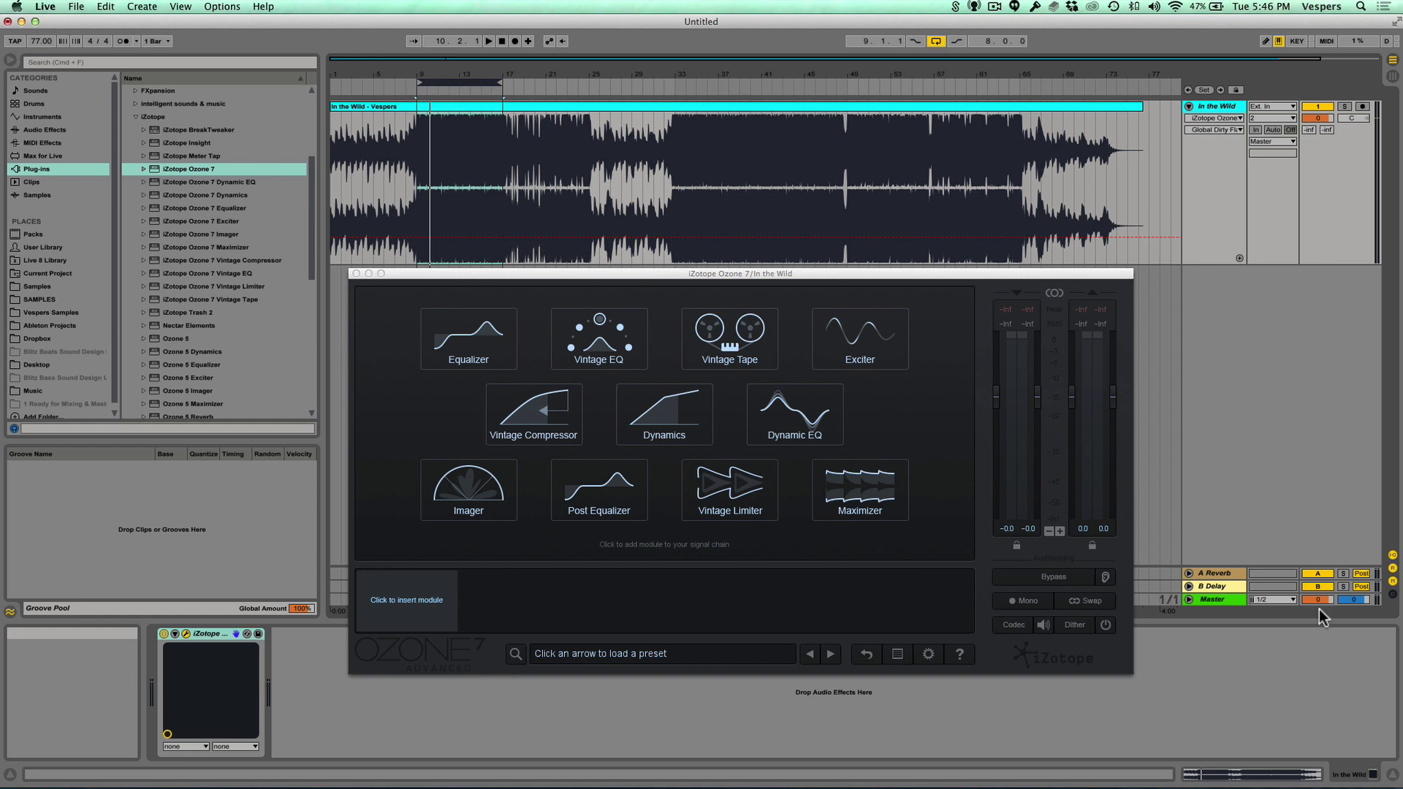
Turn on Codec Preview and set it to AAC at 320 kbps after briefly trying MP3.
click(1013, 626)
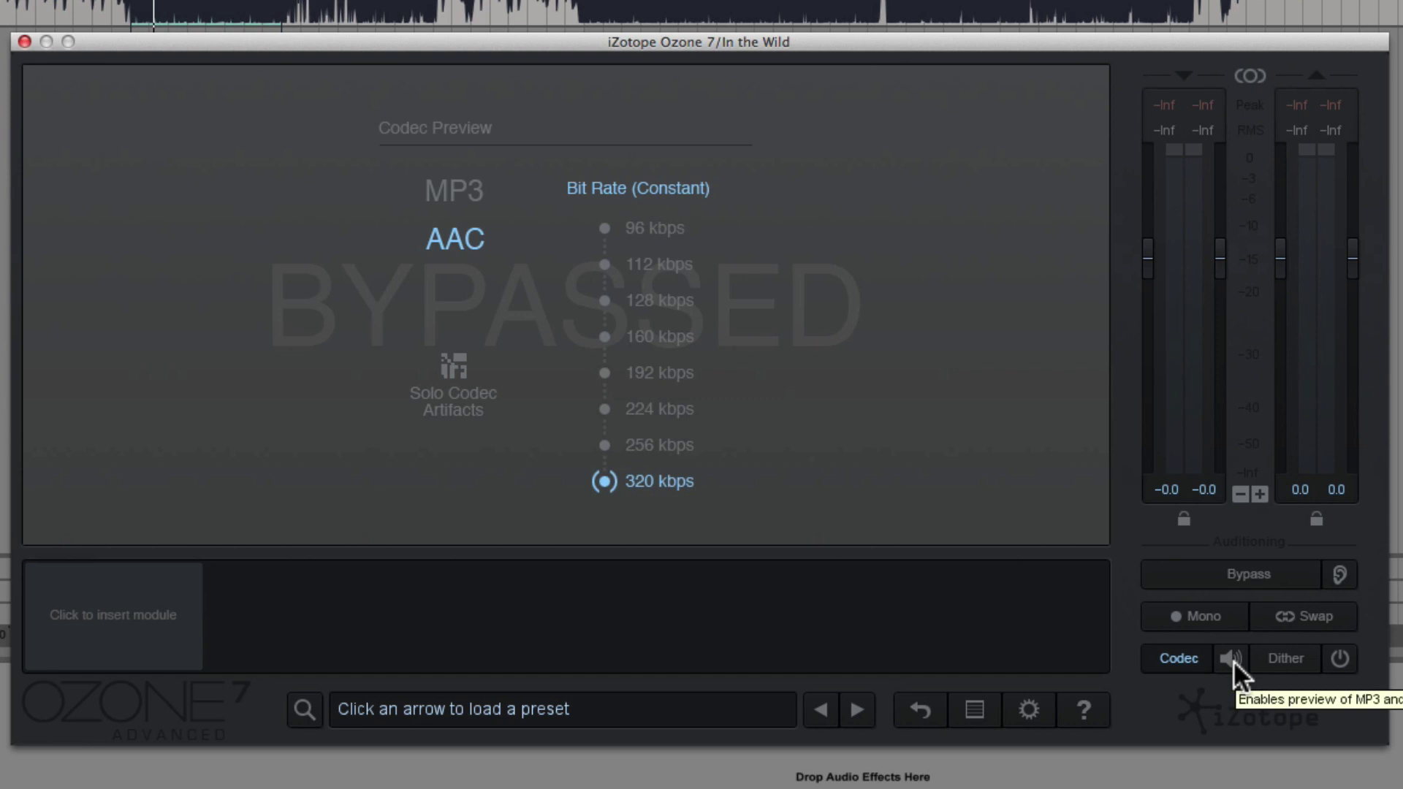
click(1231, 658)
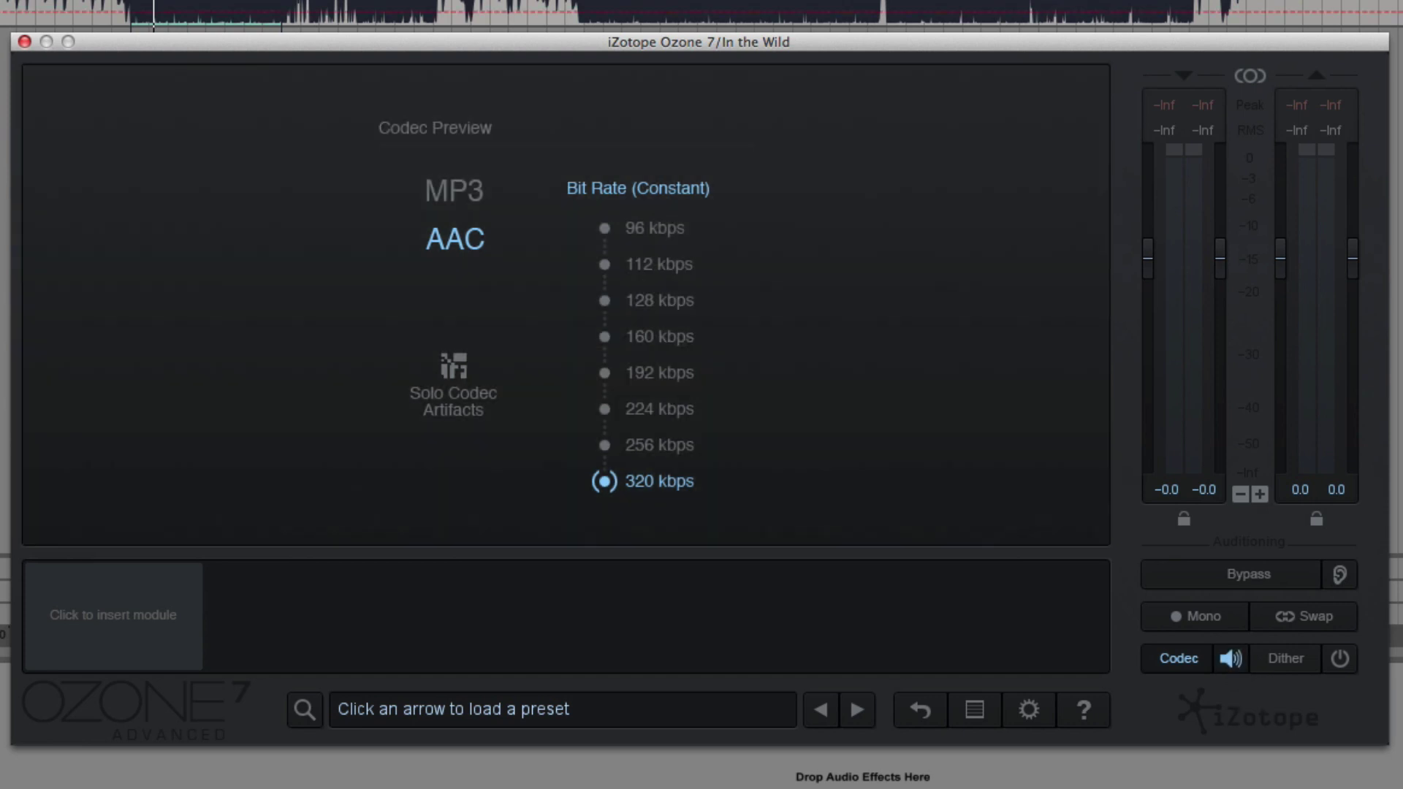
click(455, 189)
click(466, 252)
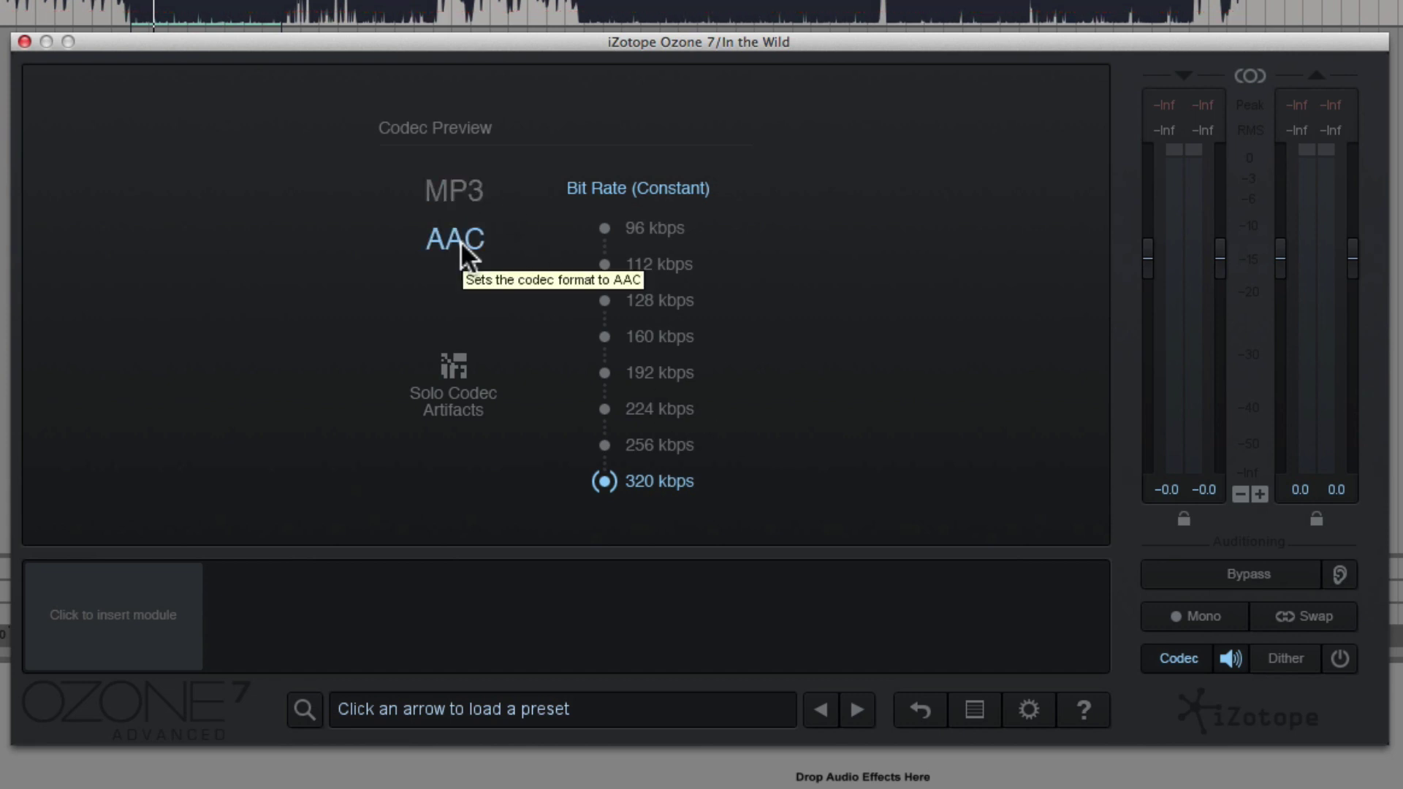
Keep the AAC bit rate at 320 kbps and start playing the song.
drag(648, 483, 652, 261)
click(657, 486)
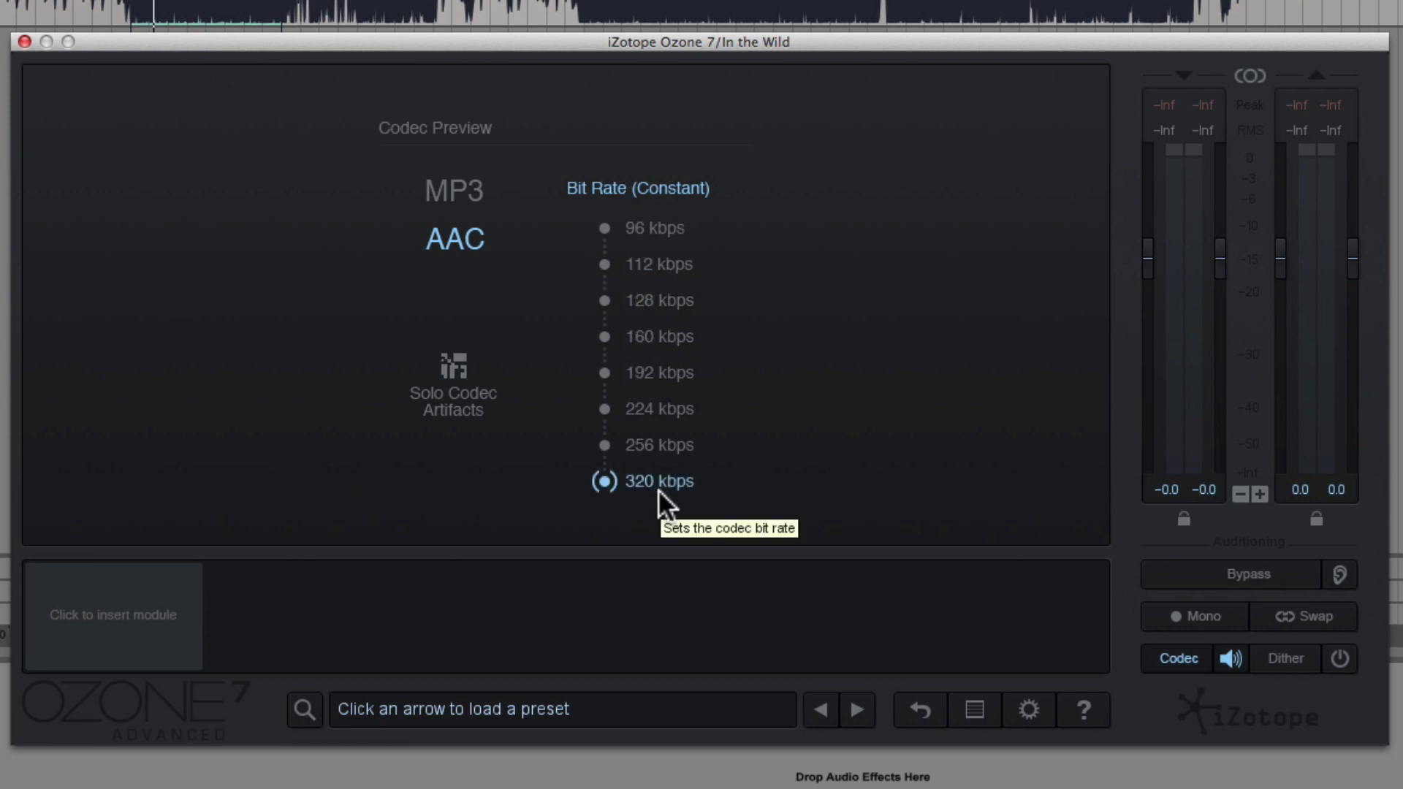
key(space)
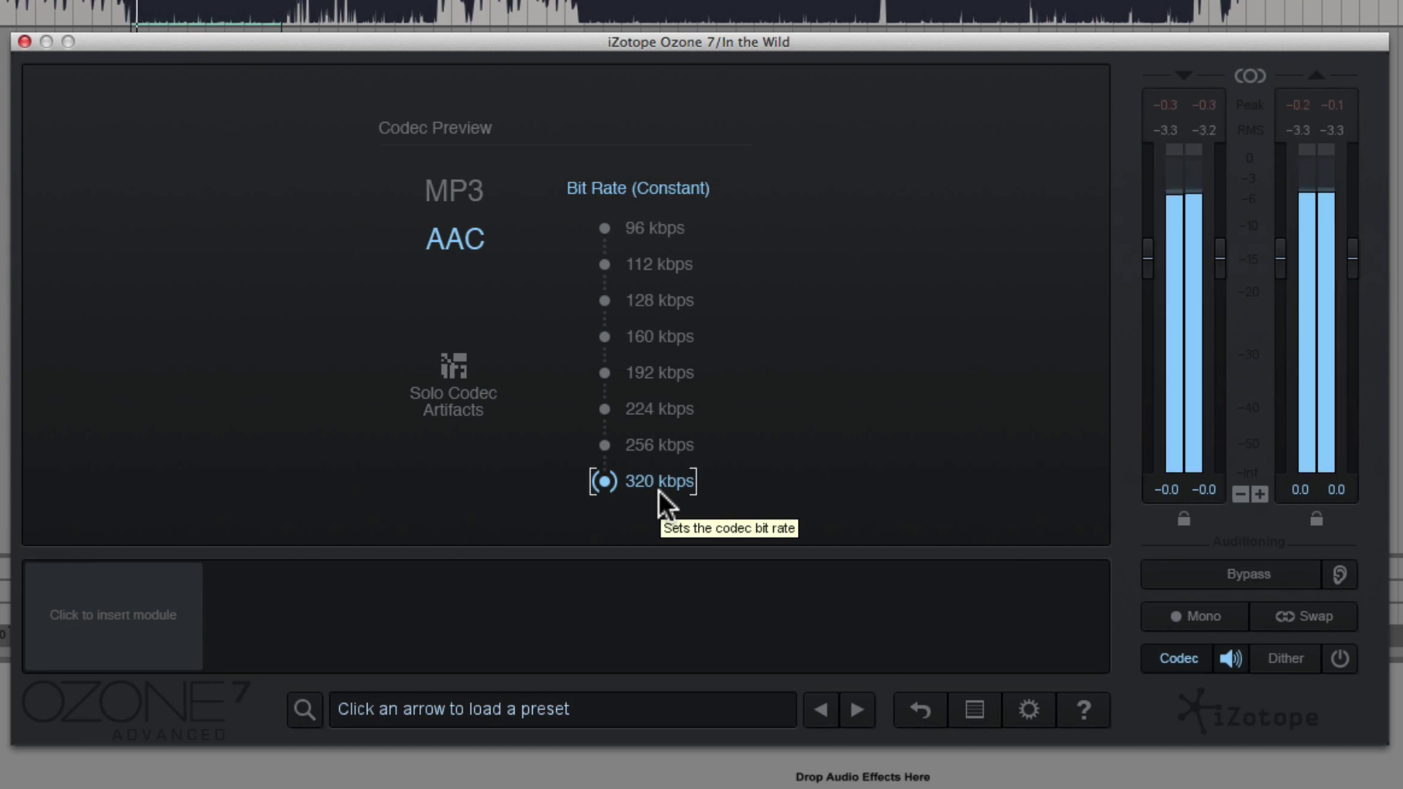
Step the AAC bit rate down through 256, 224, 192, 160, 128, 112 to 96 kbps.
click(656, 442)
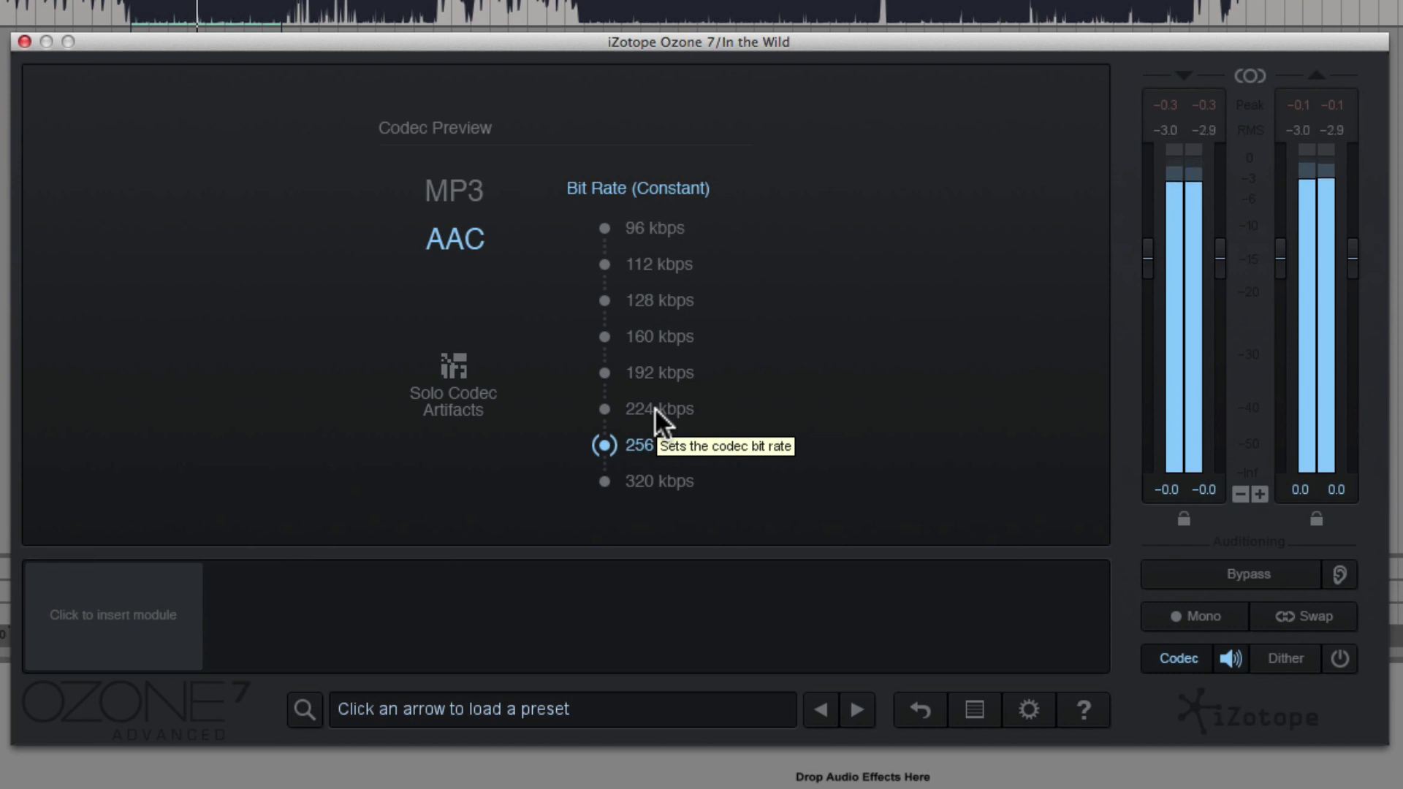
click(655, 406)
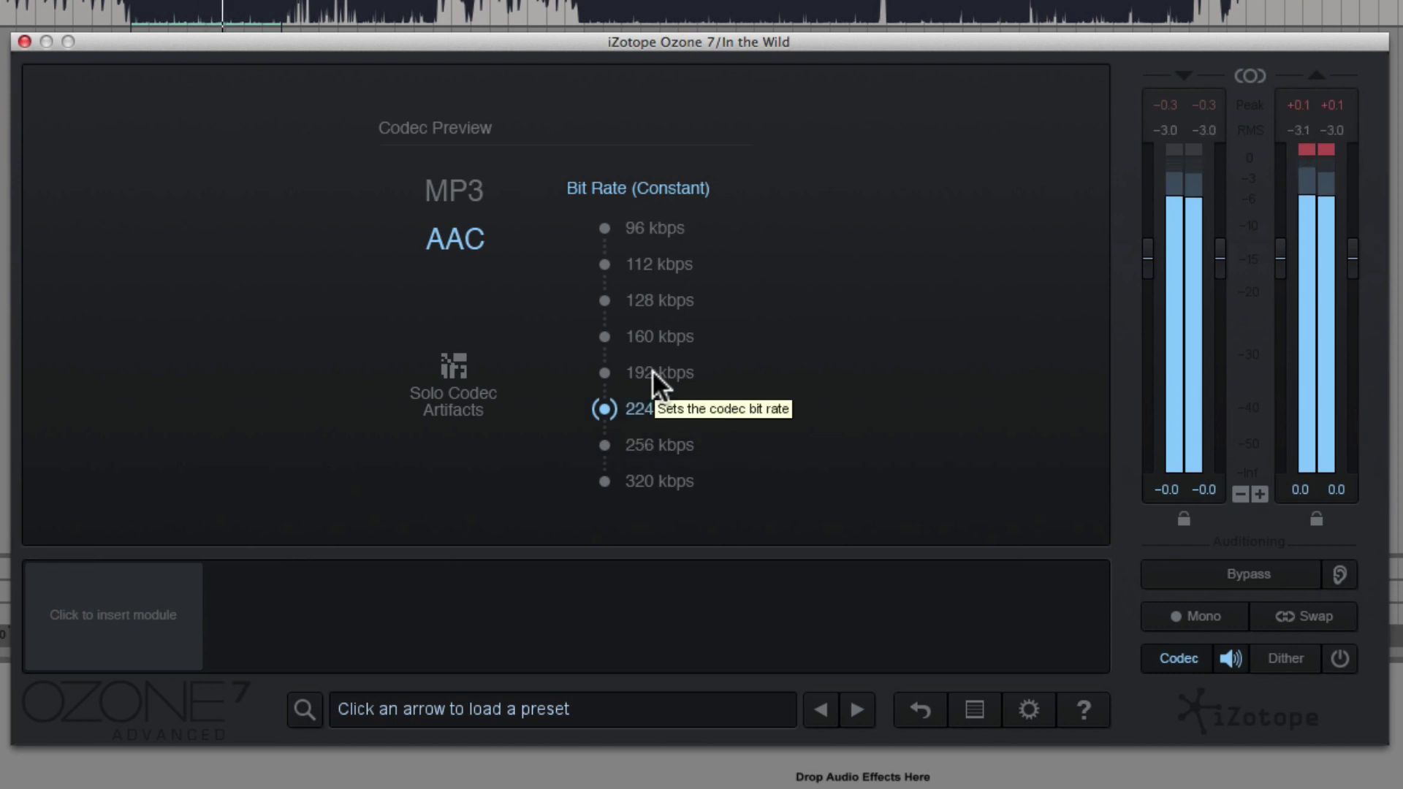
click(651, 373)
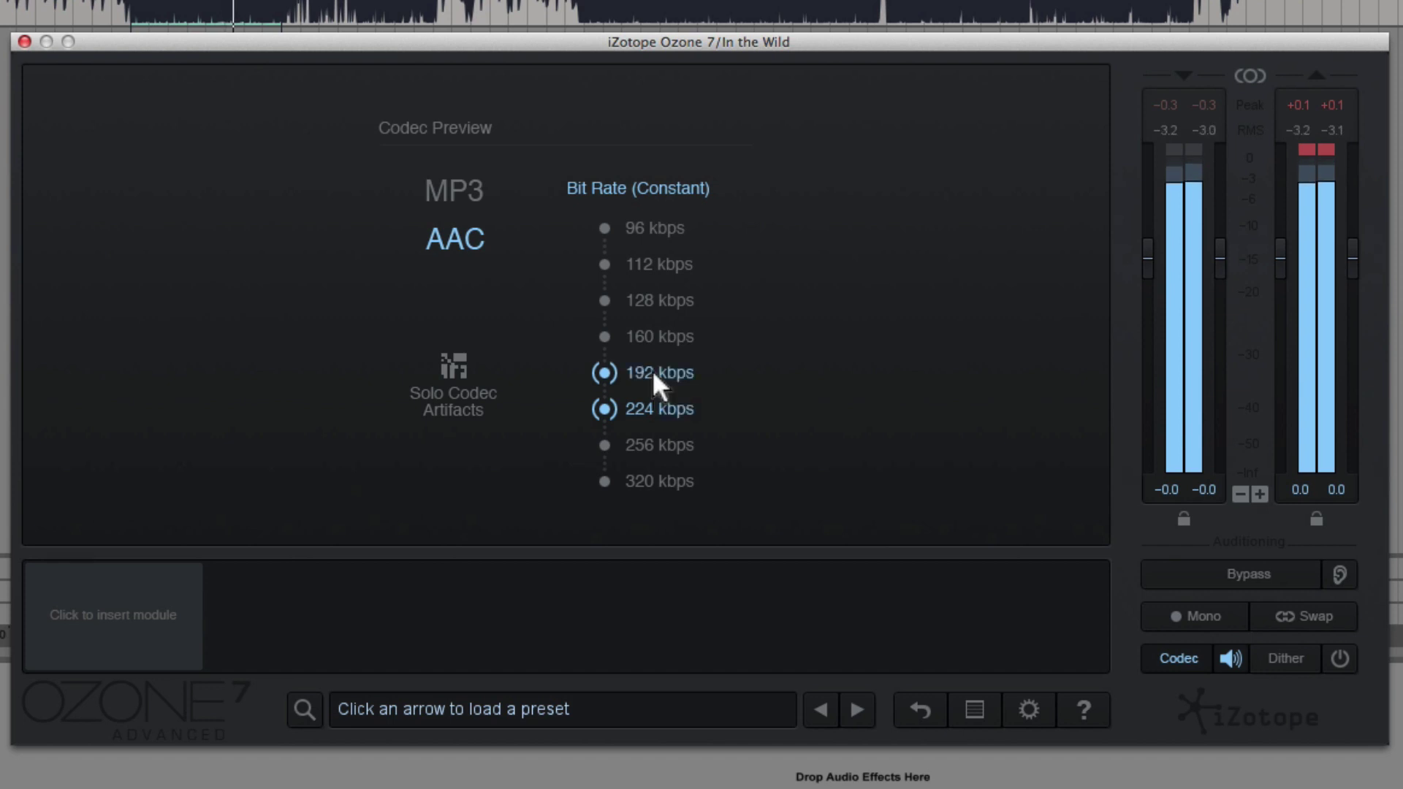
click(653, 332)
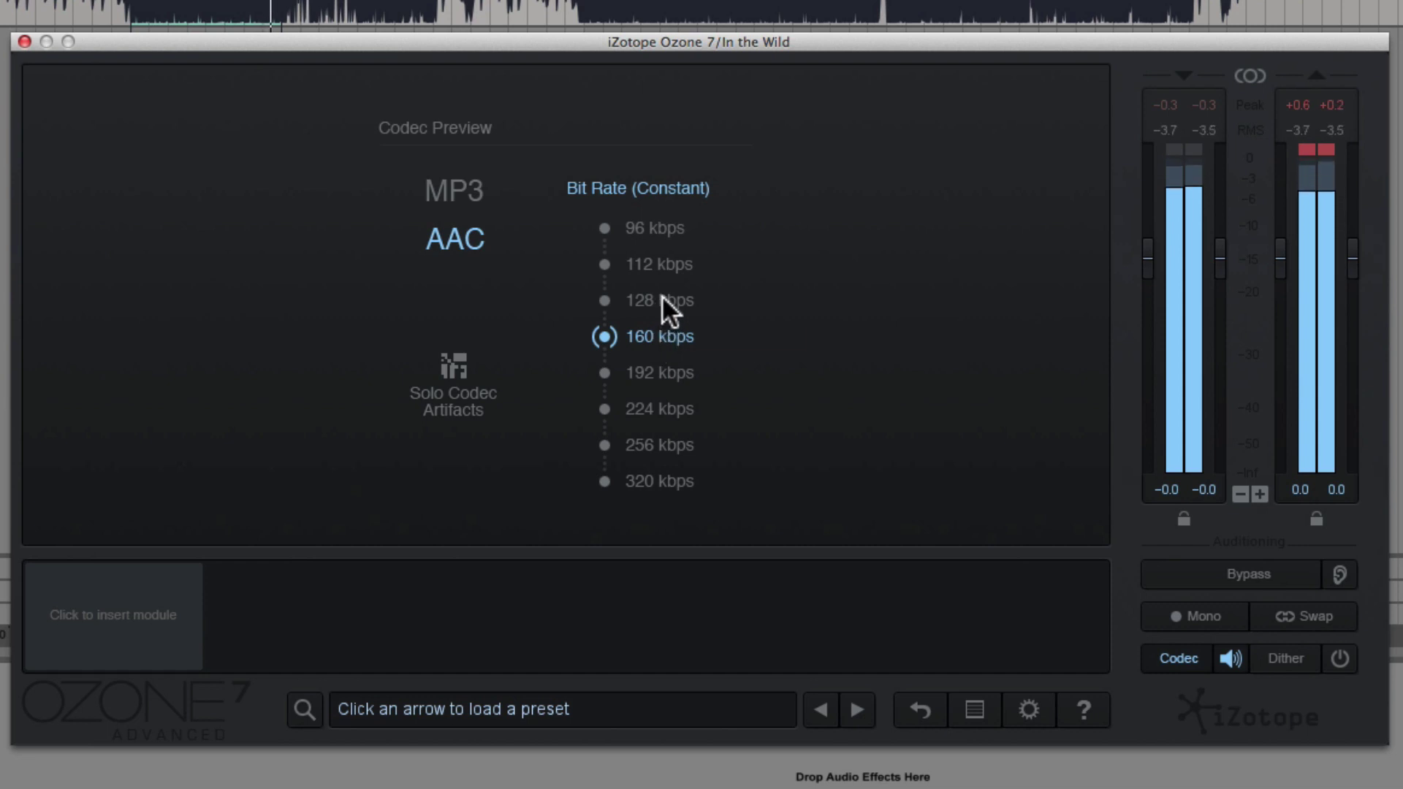
click(662, 296)
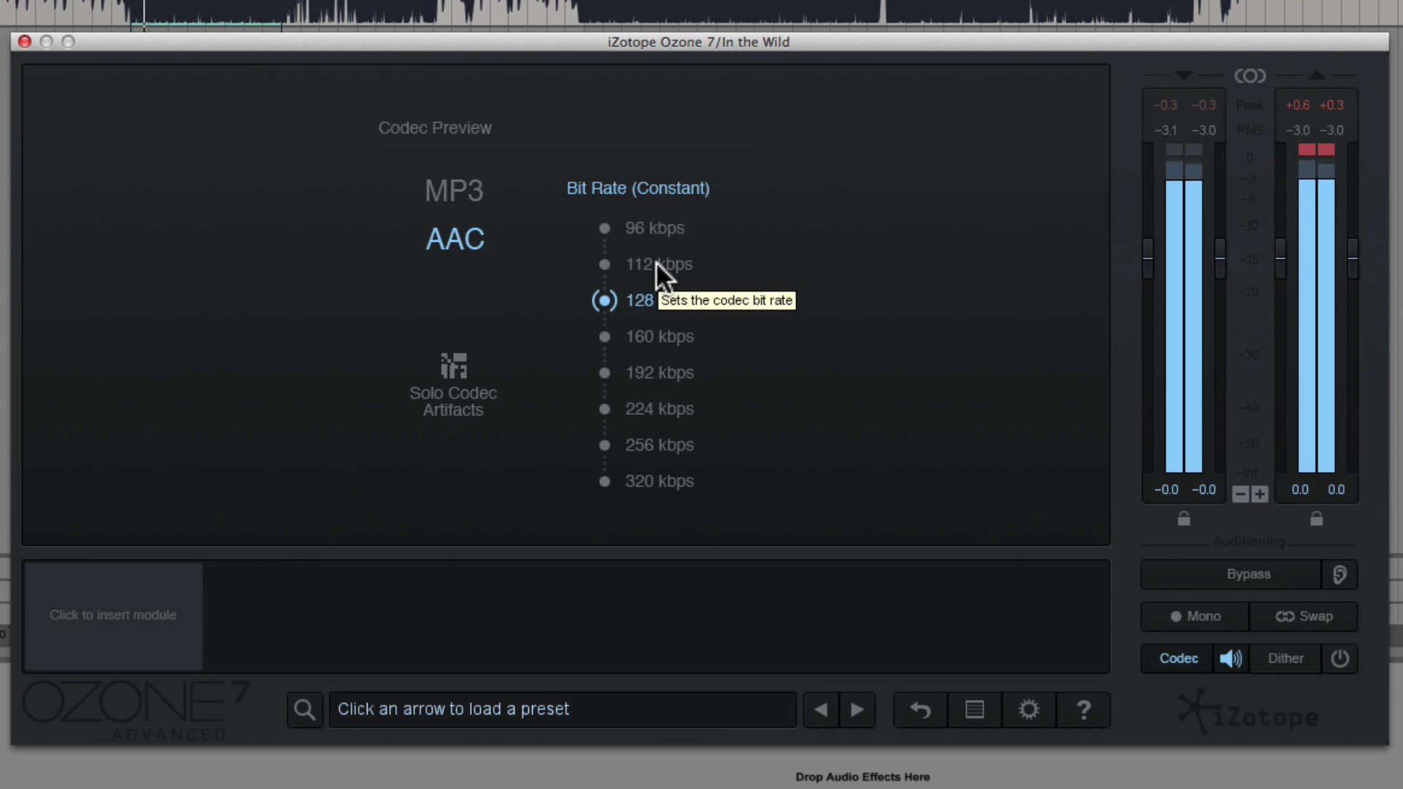
click(655, 264)
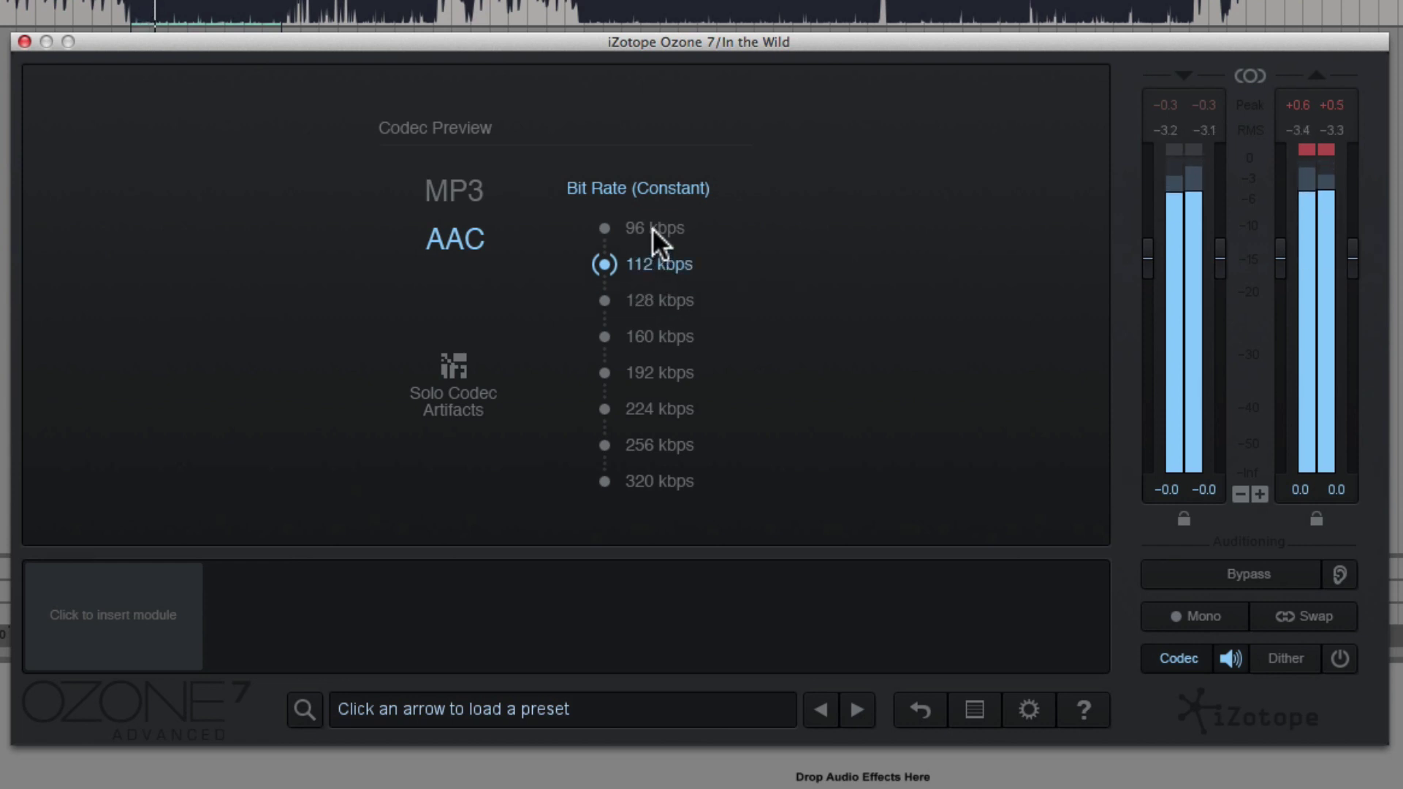
click(652, 226)
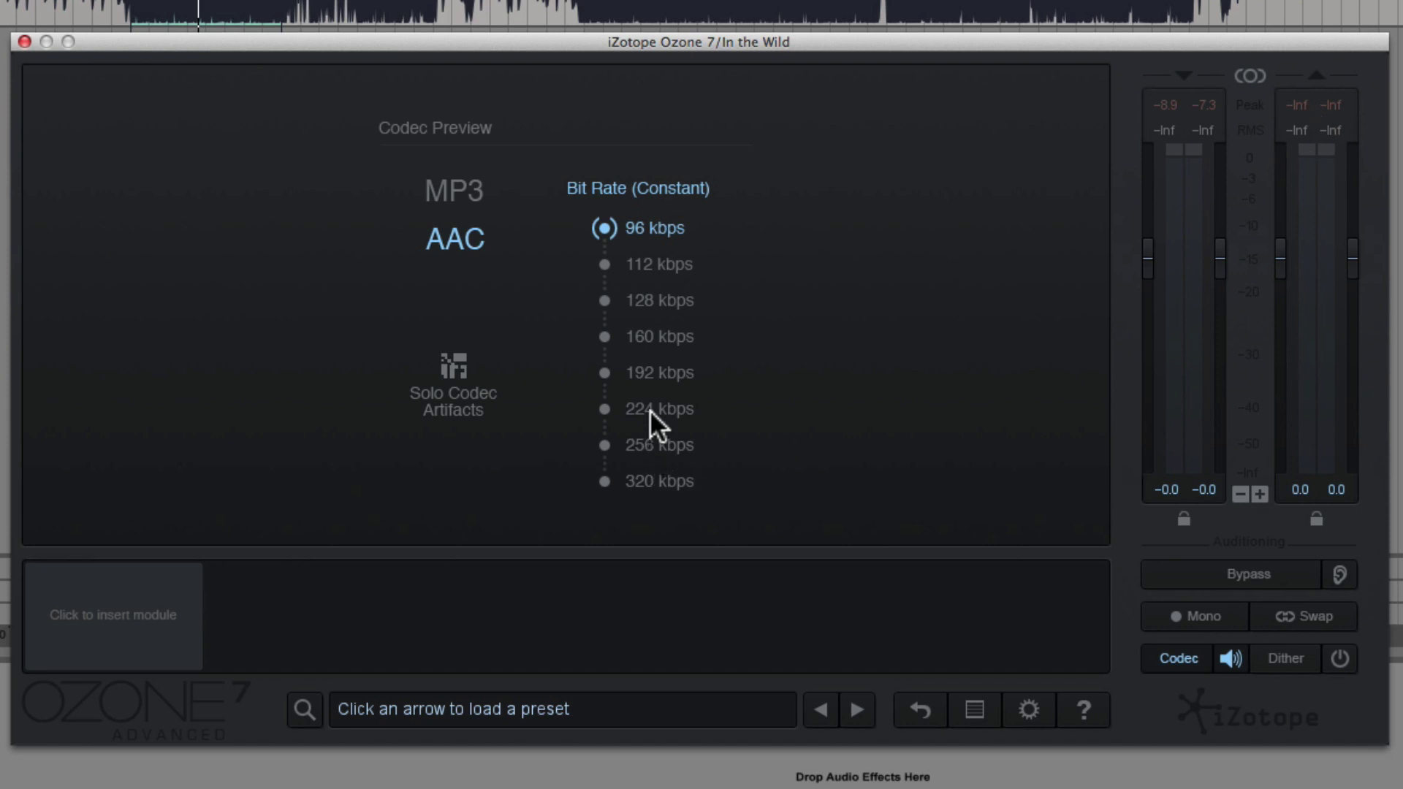
Play the song at AAC 320 kbps, then step down through 256 and 224 to 192 kbps.
click(656, 482)
key(space)
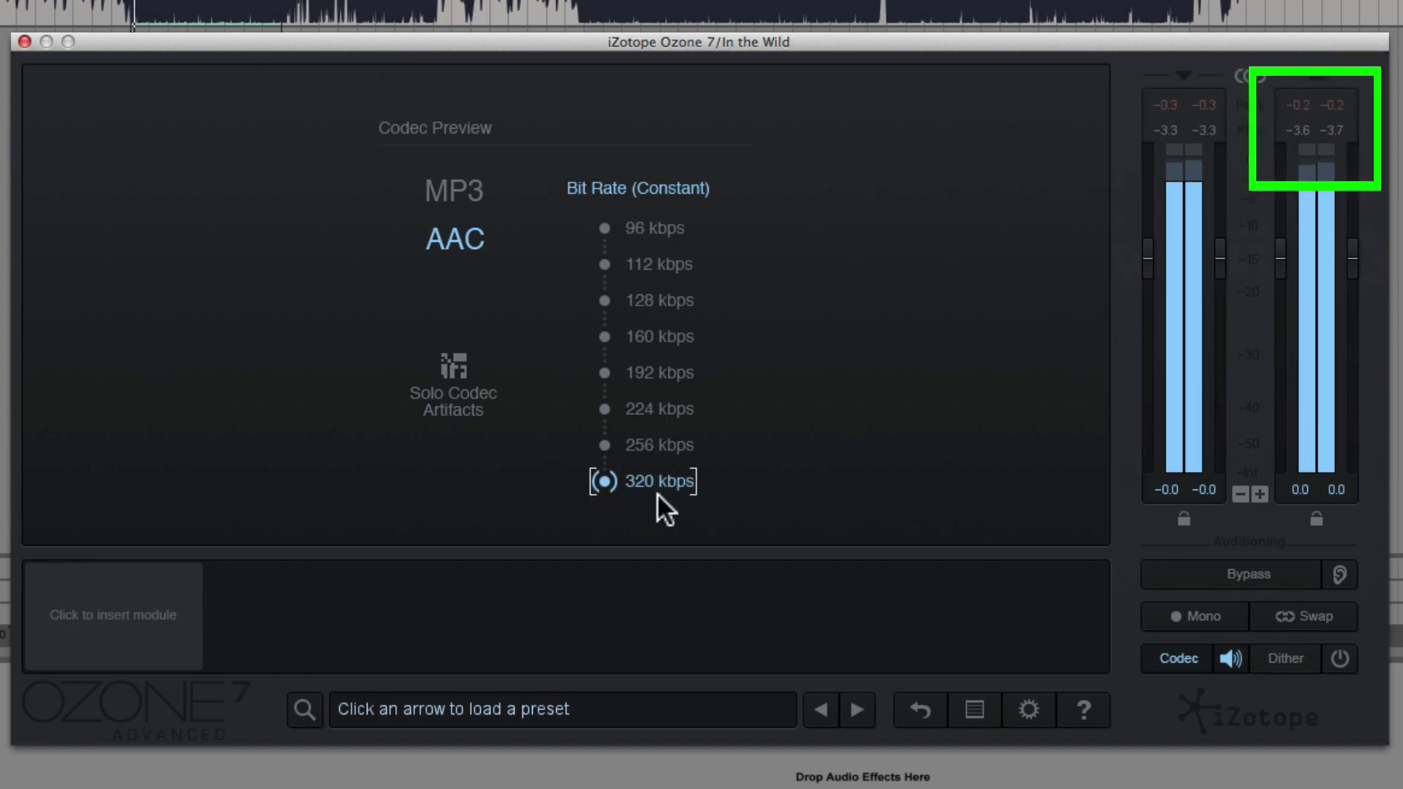
click(653, 442)
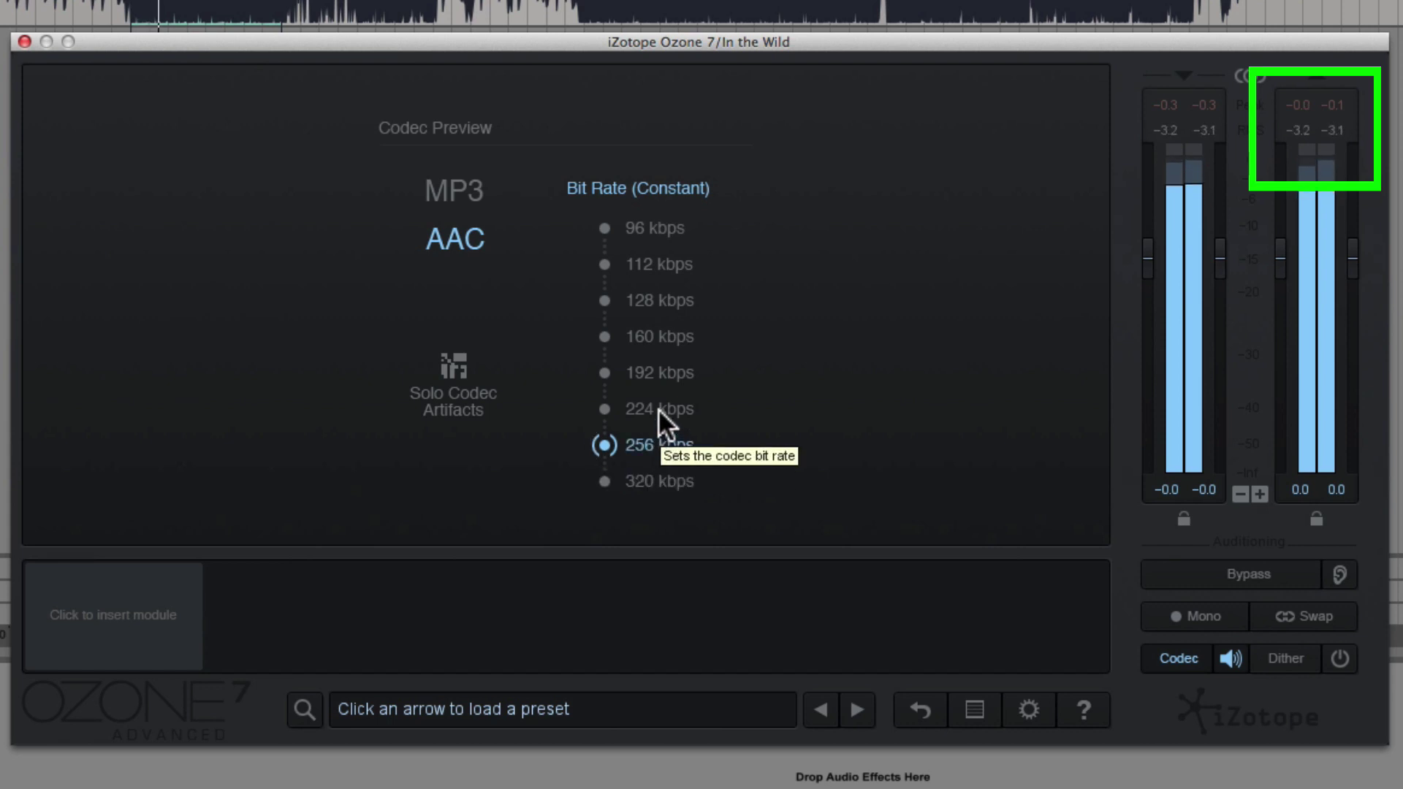
click(658, 408)
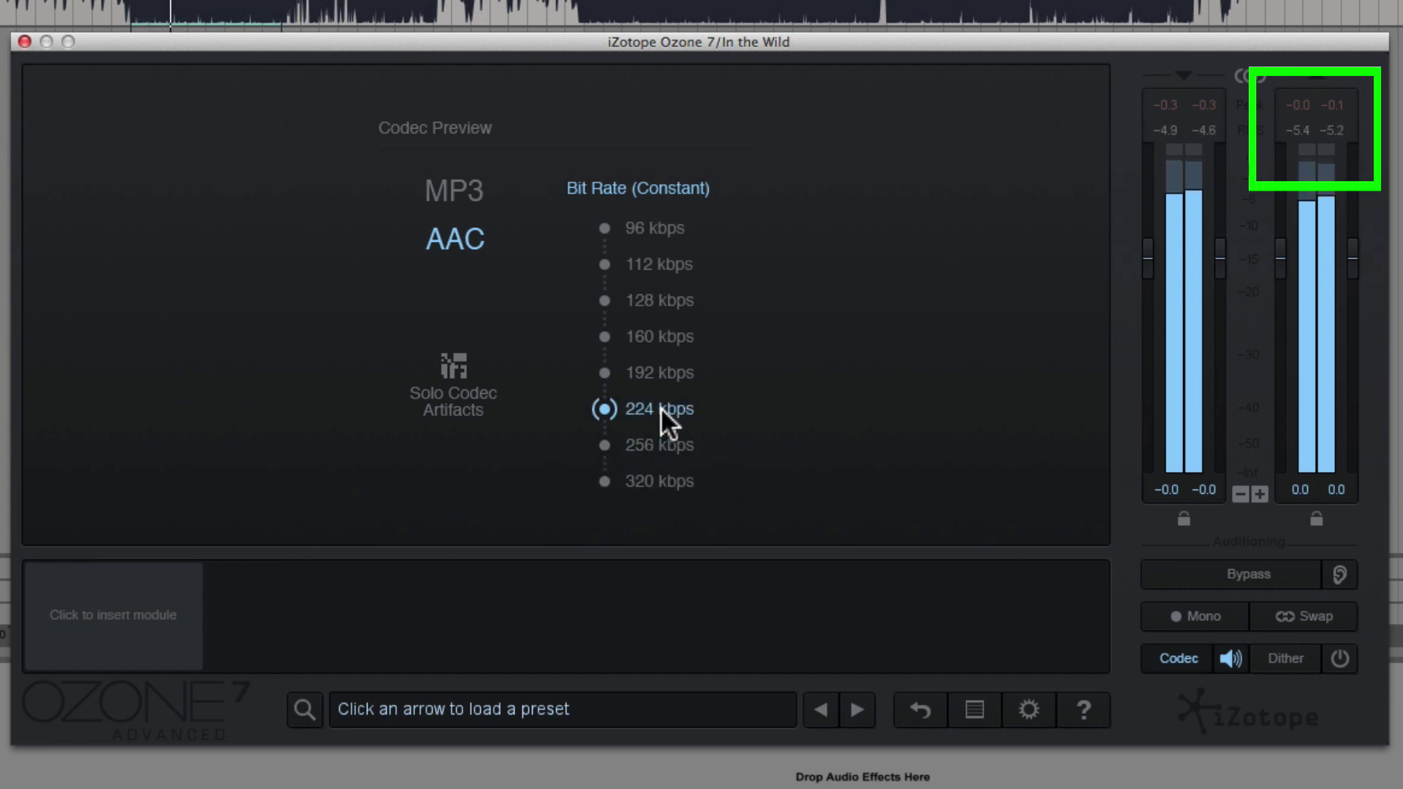
click(657, 371)
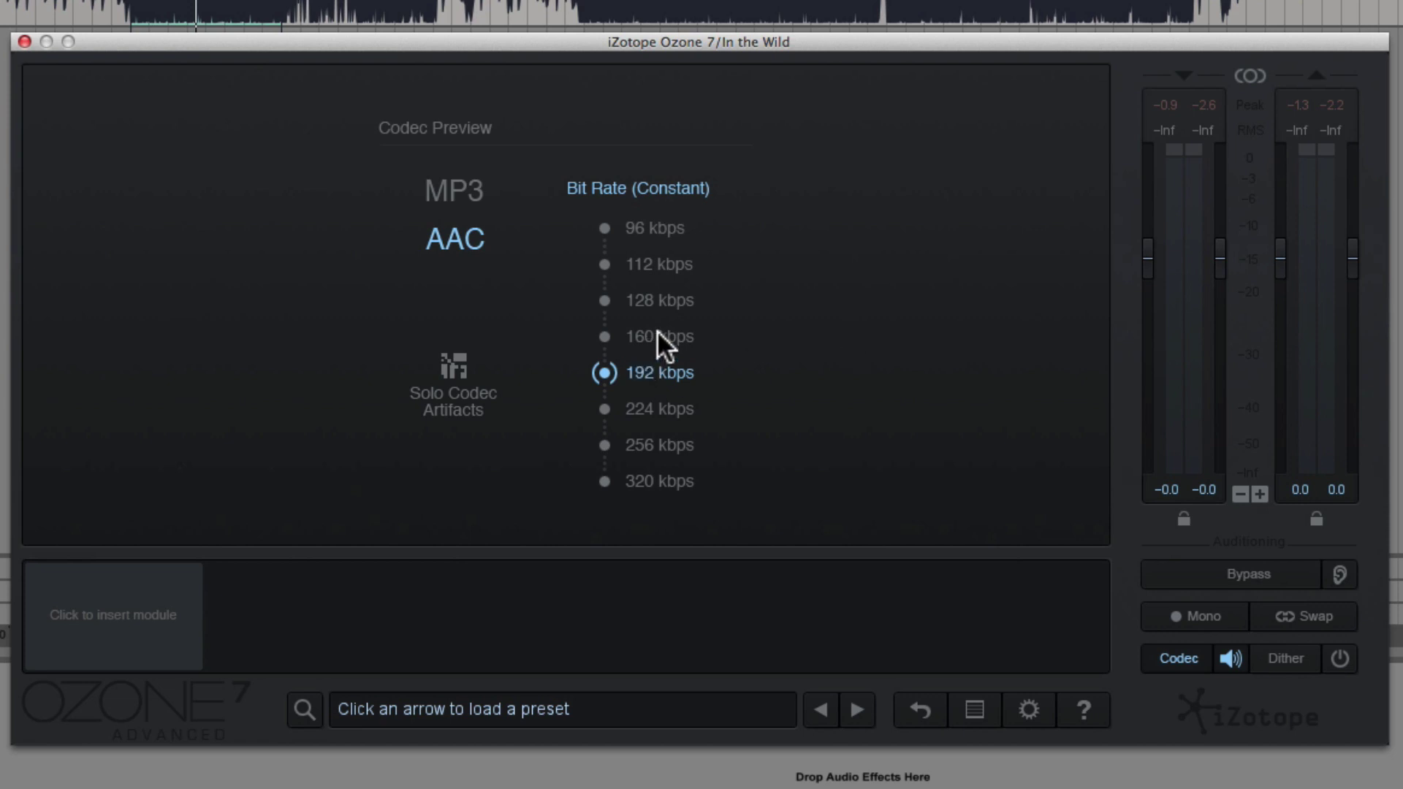
Briefly play the song at AAC 96 kbps, then stop playback.
click(654, 227)
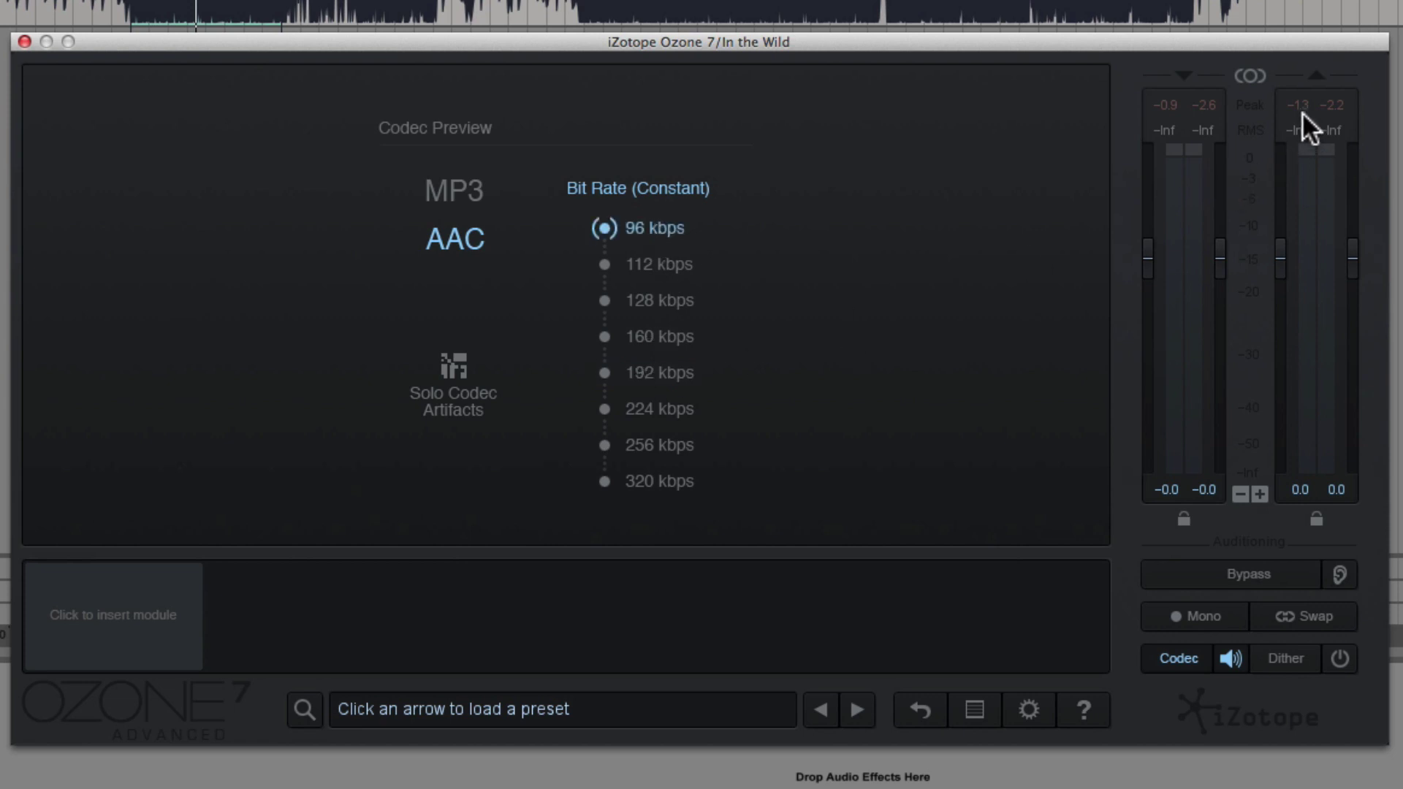
key(space)
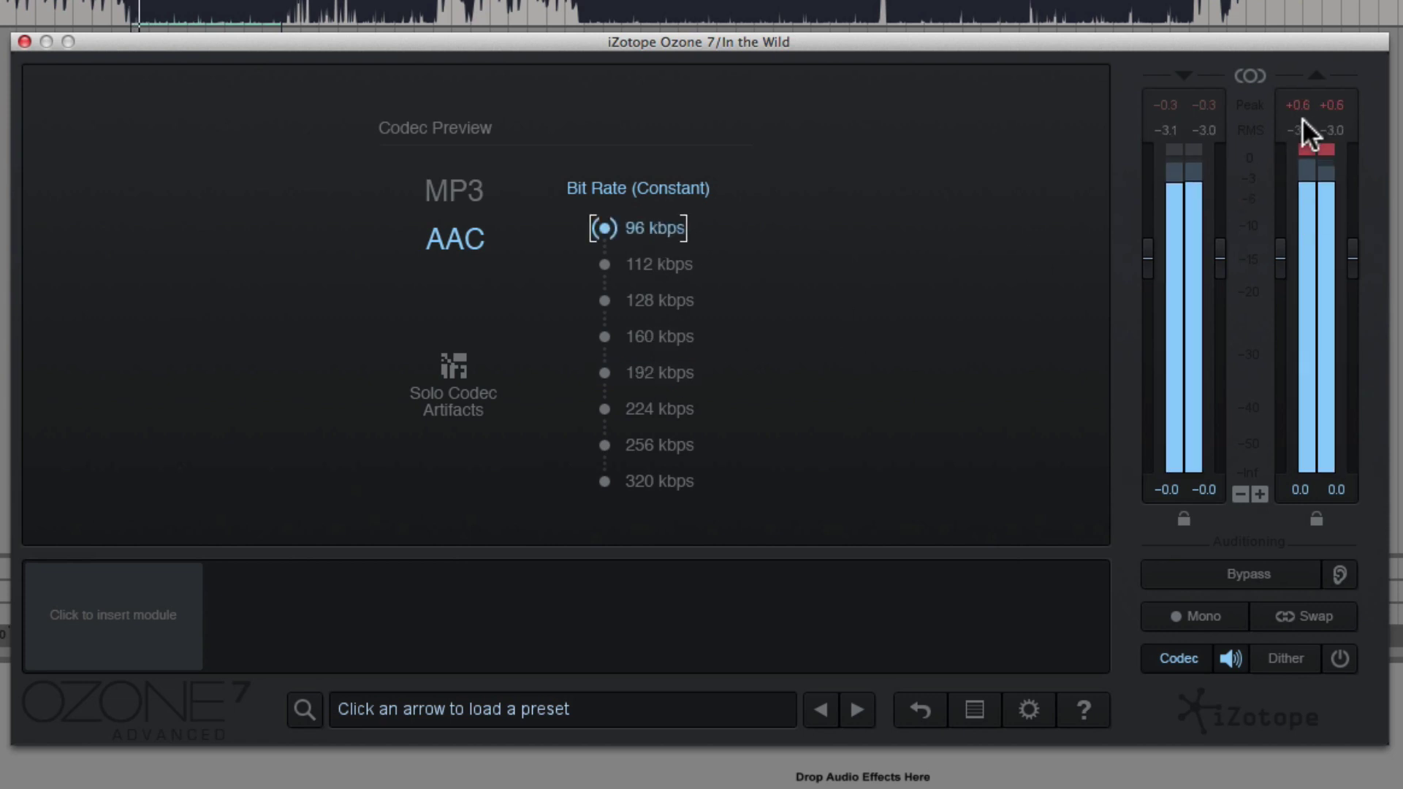
key(space)
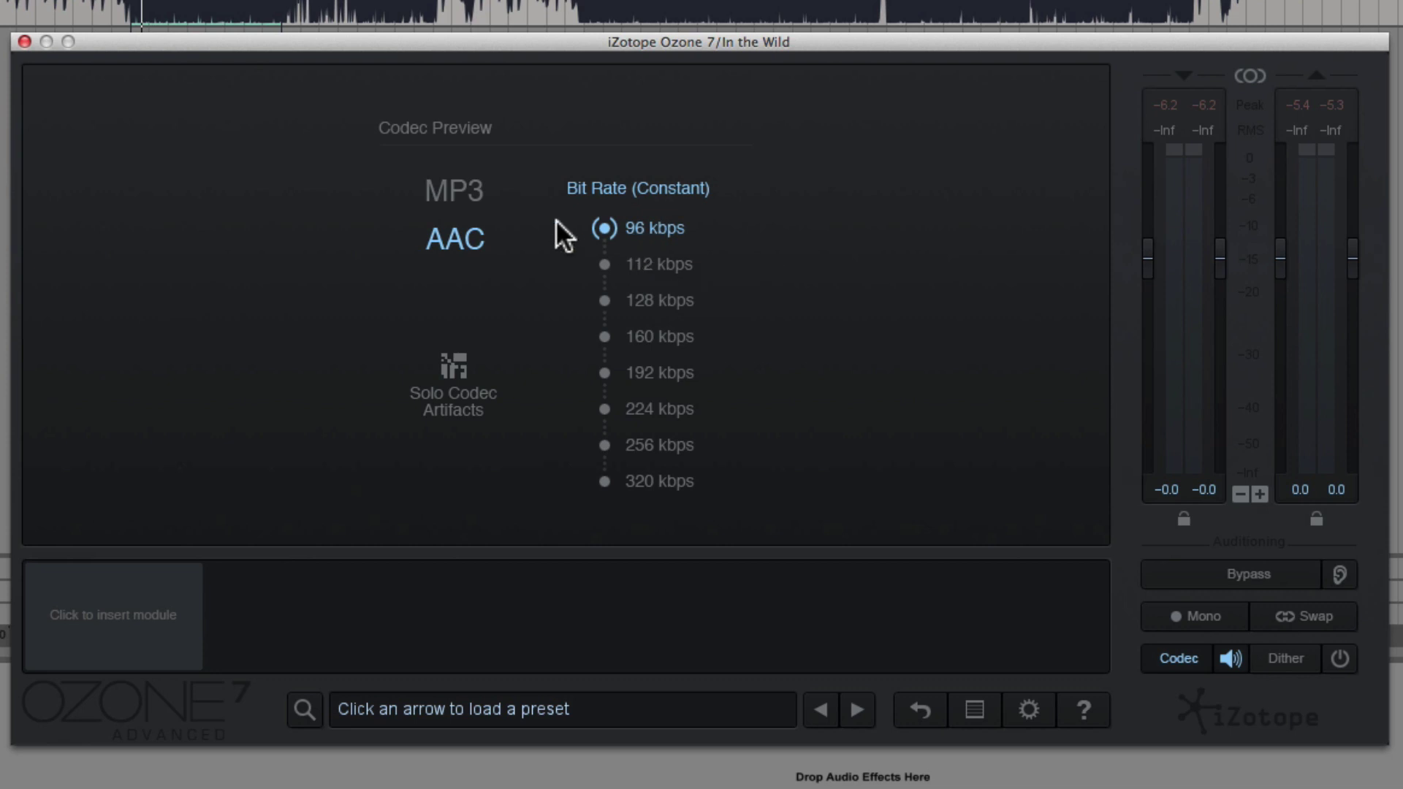
Switch between MP3 and AAC formats, ending on MP3 at 256 kbps.
click(470, 202)
click(654, 485)
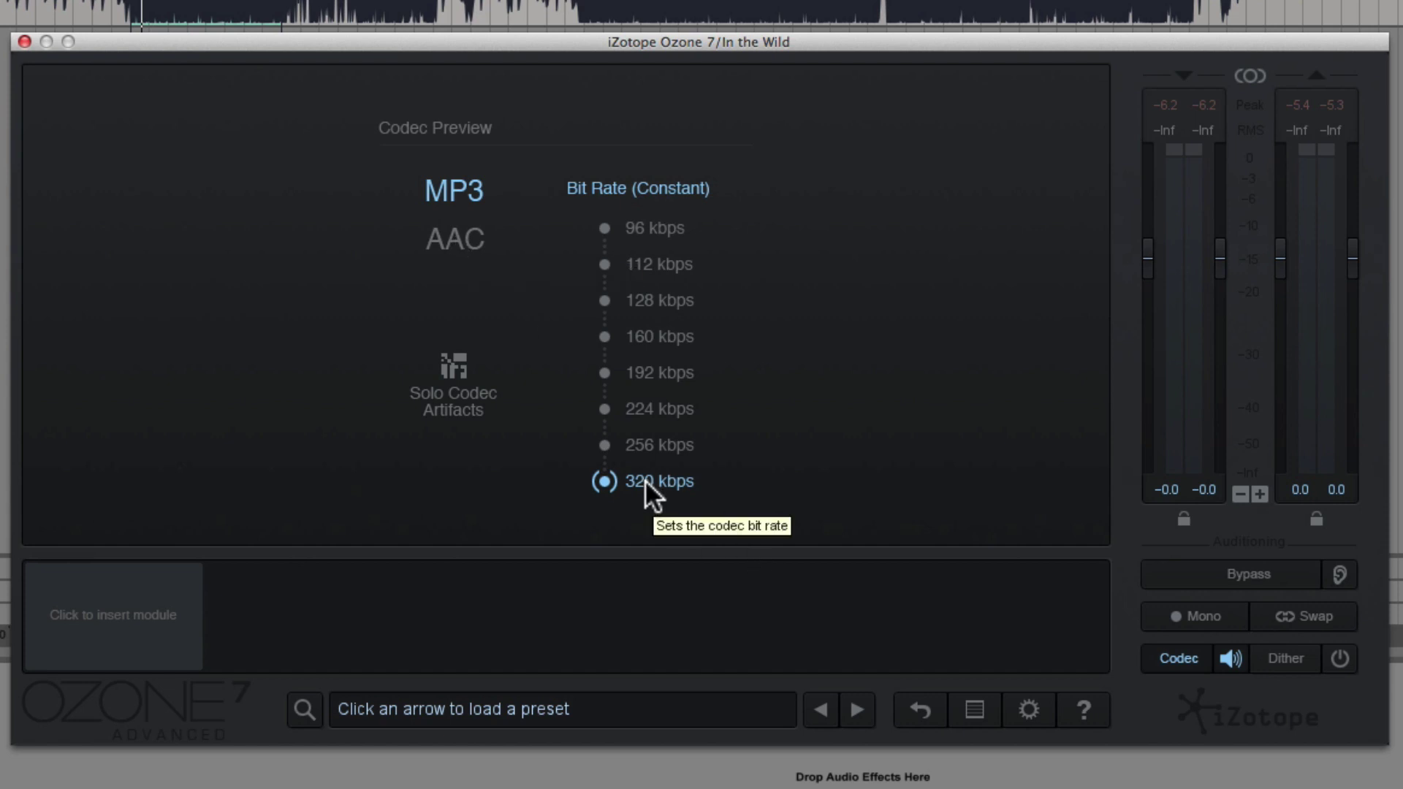
click(449, 245)
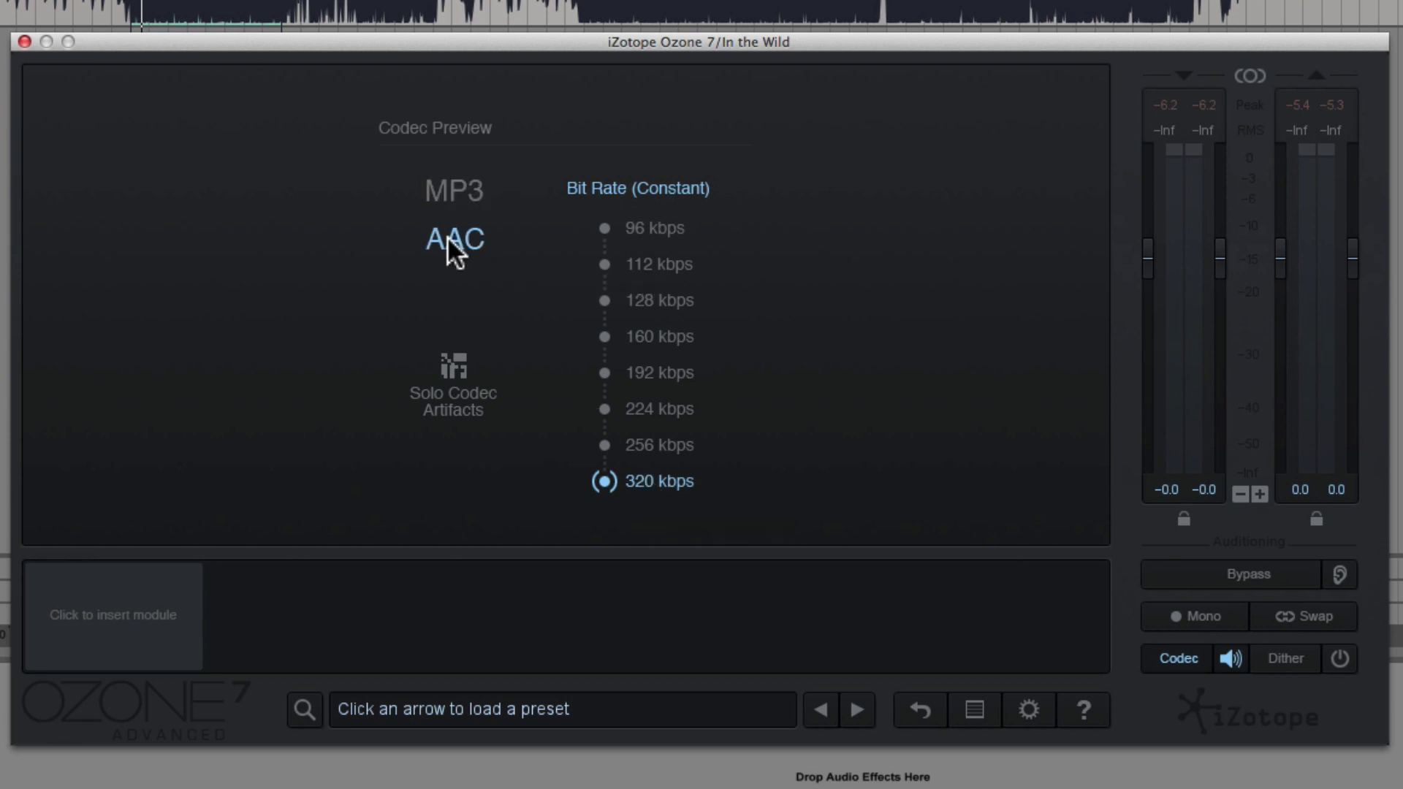
click(622, 445)
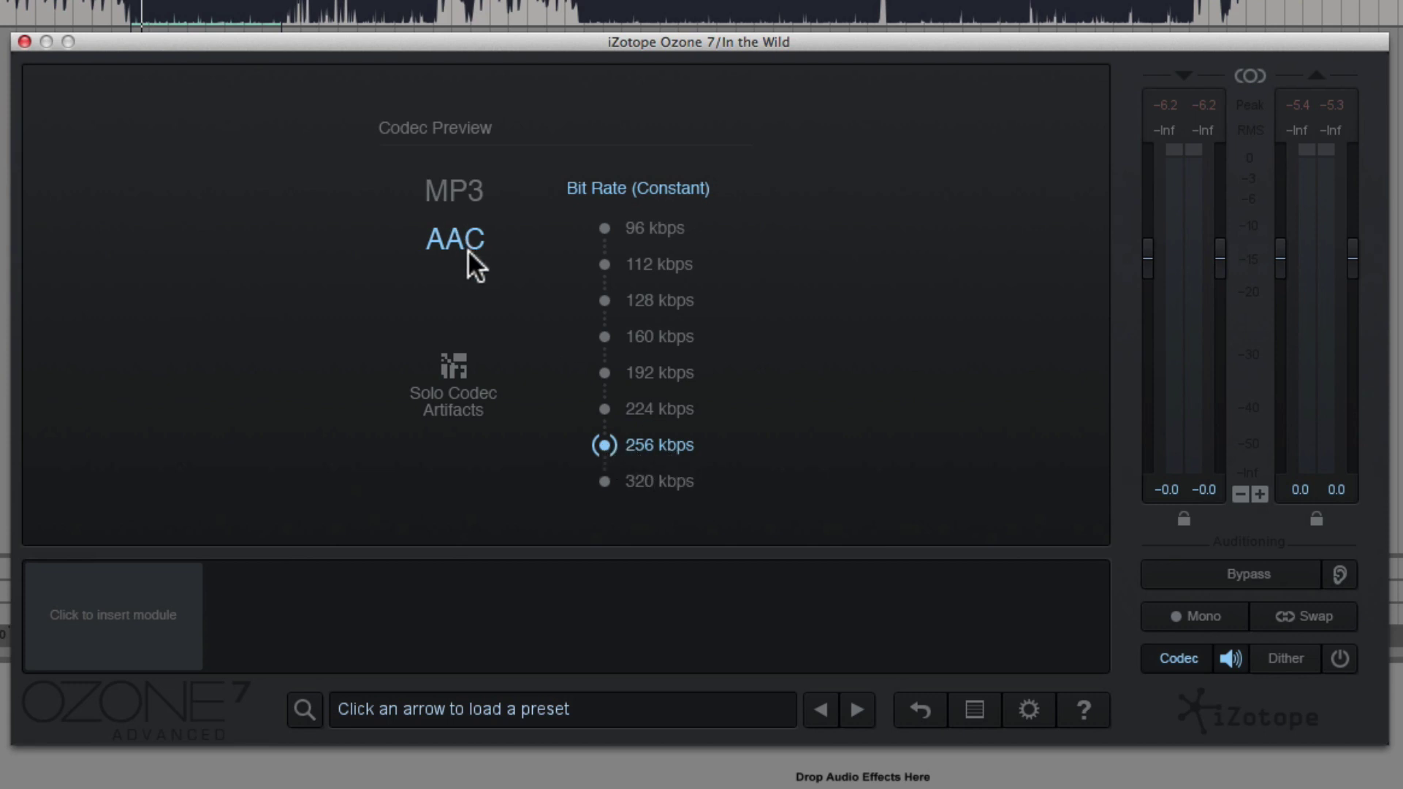
click(458, 189)
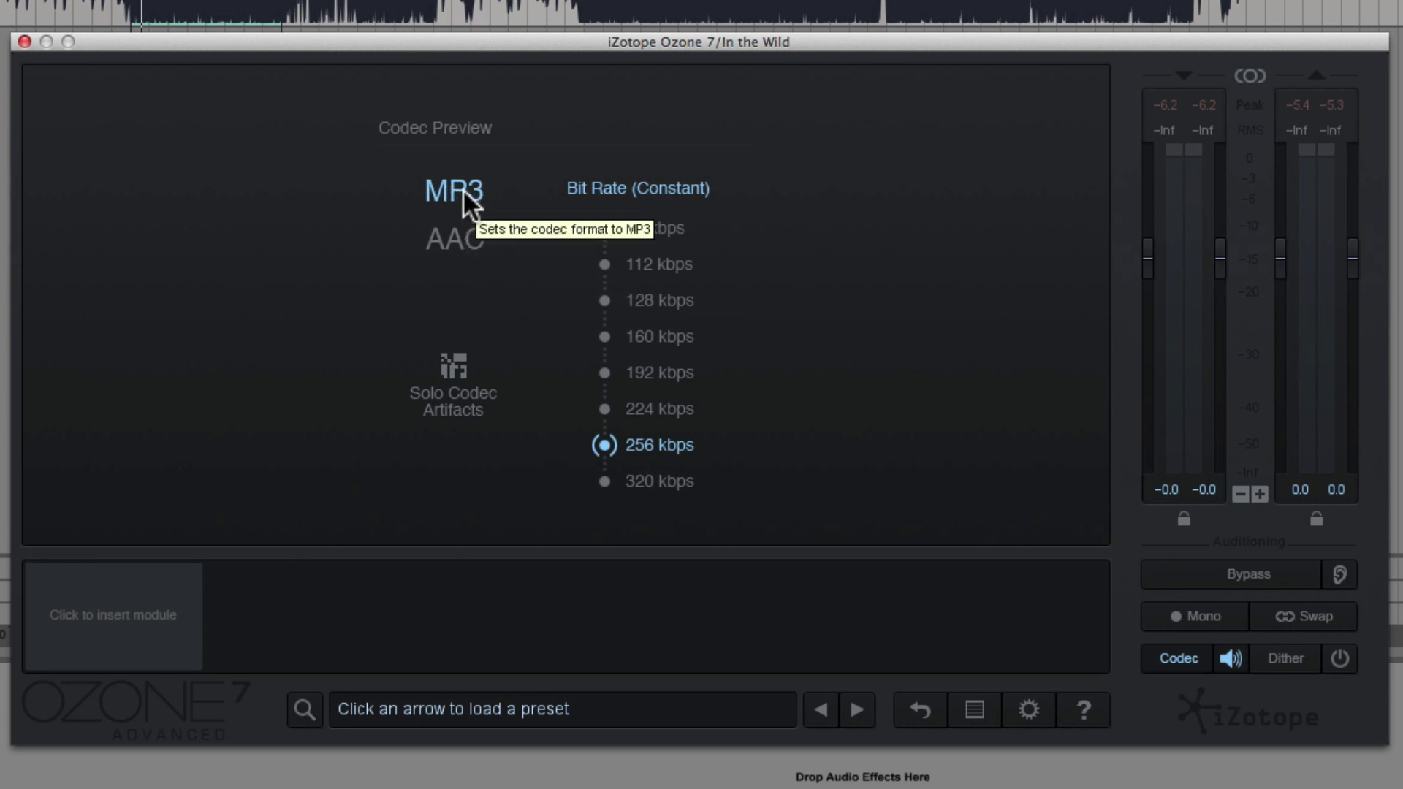
Play the track at MP3 320 kbps, stepping down through 256, 224, 192, 160, 128, 112 to 96 kbps.
click(665, 503)
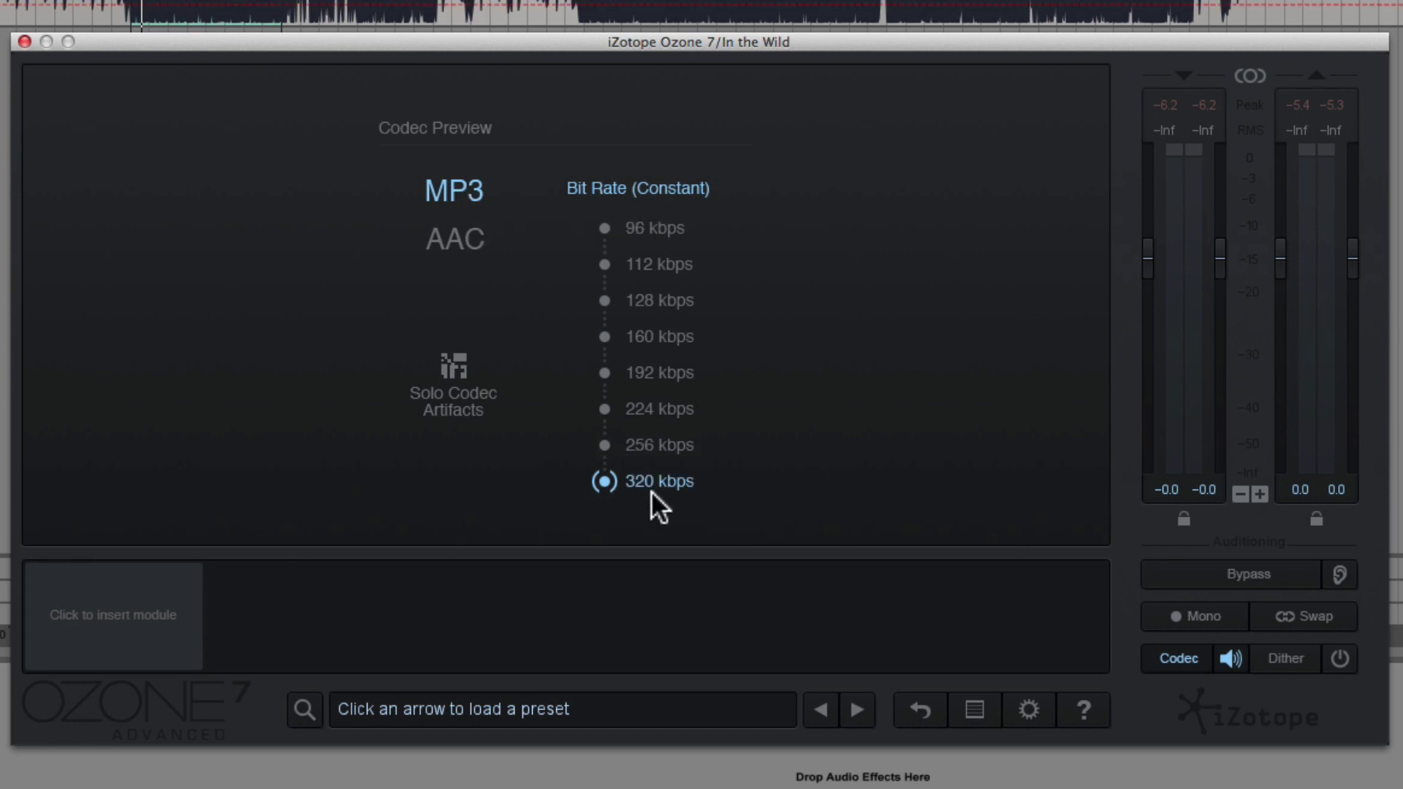
key(space)
click(655, 443)
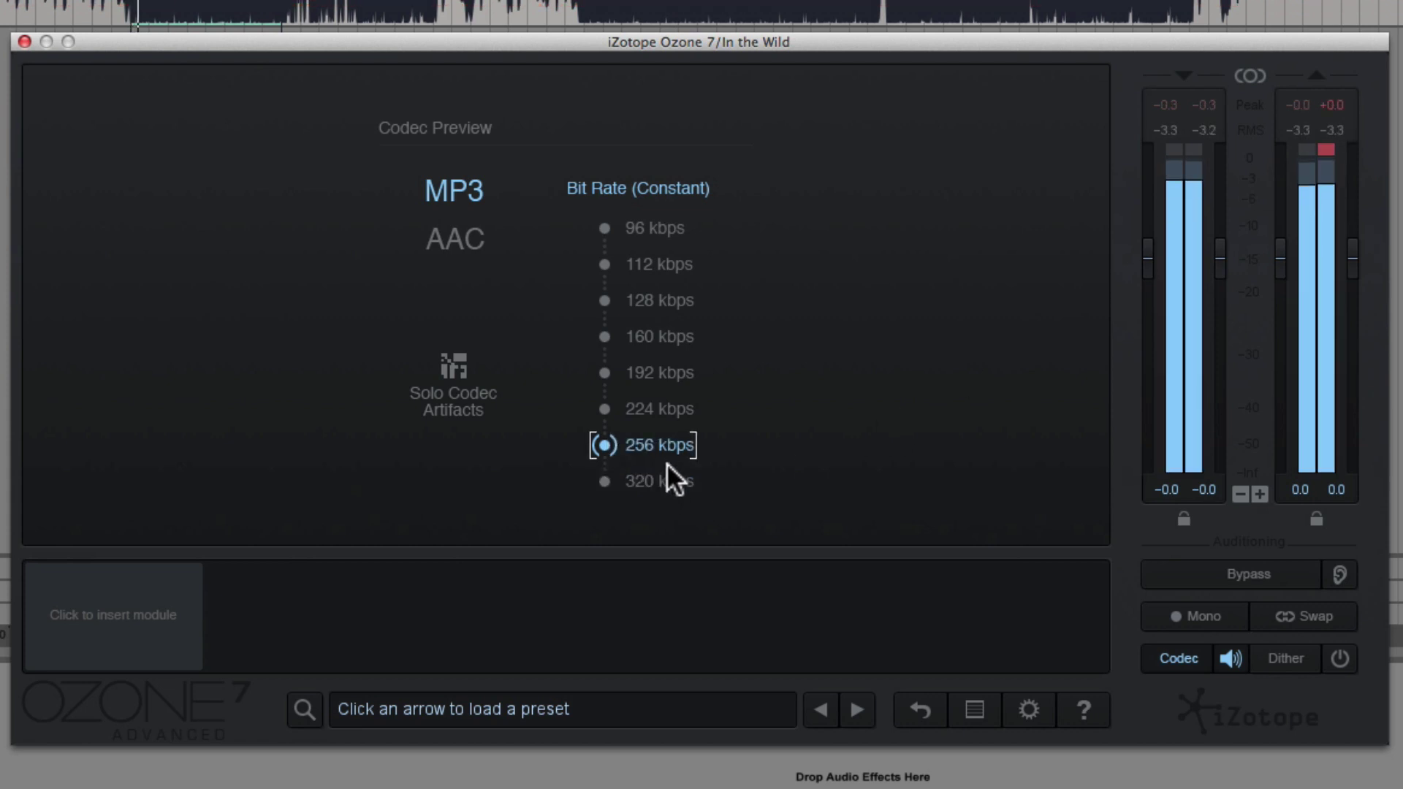
click(650, 405)
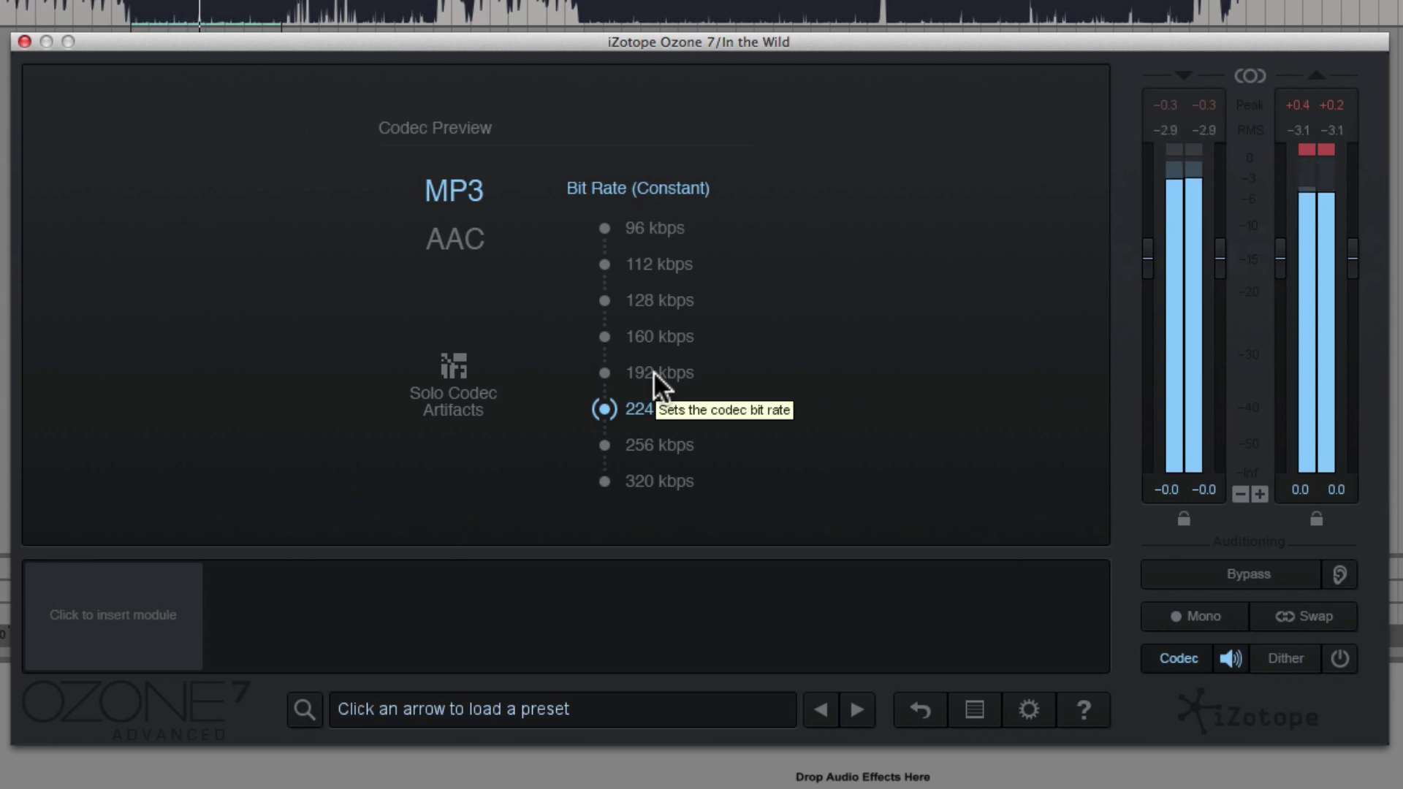
click(653, 371)
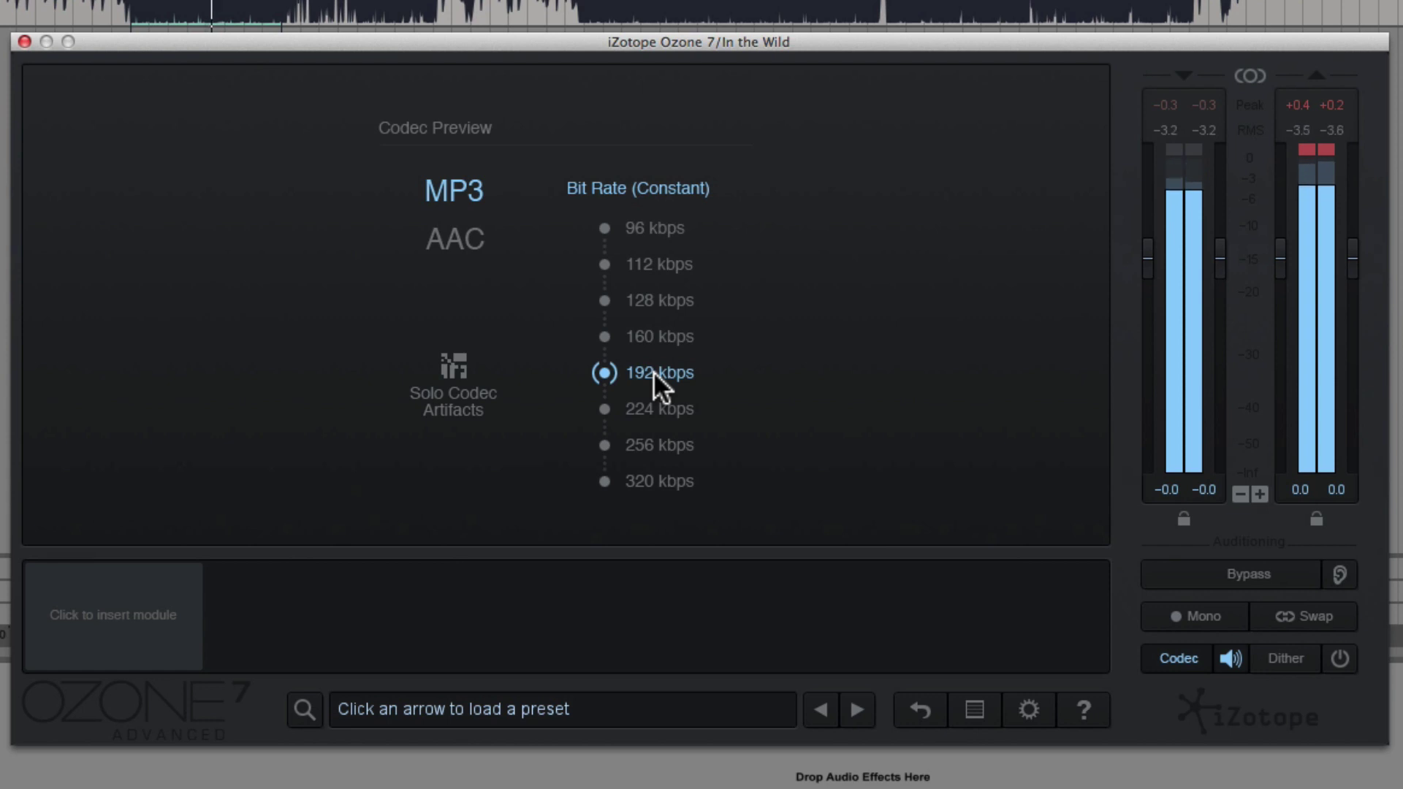
click(656, 332)
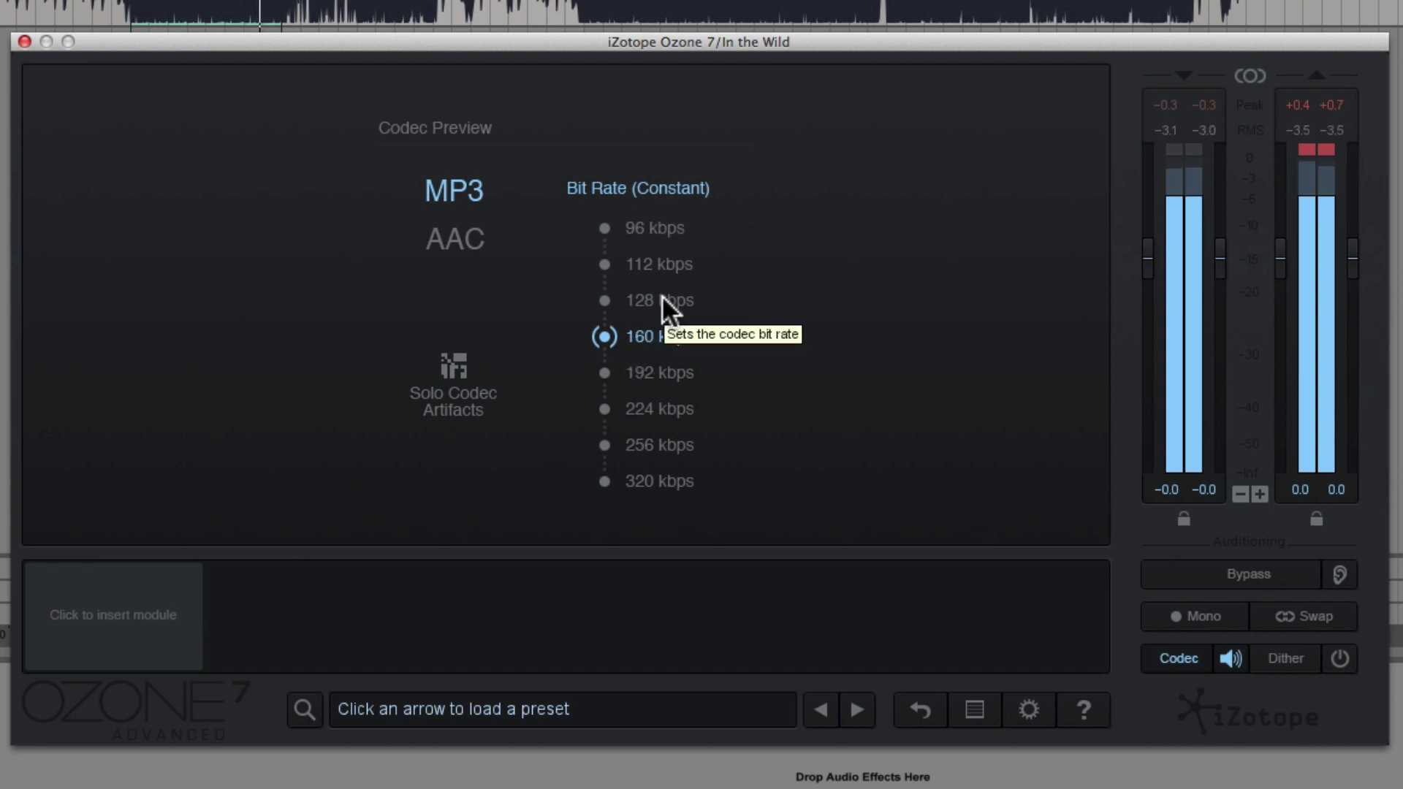
click(661, 298)
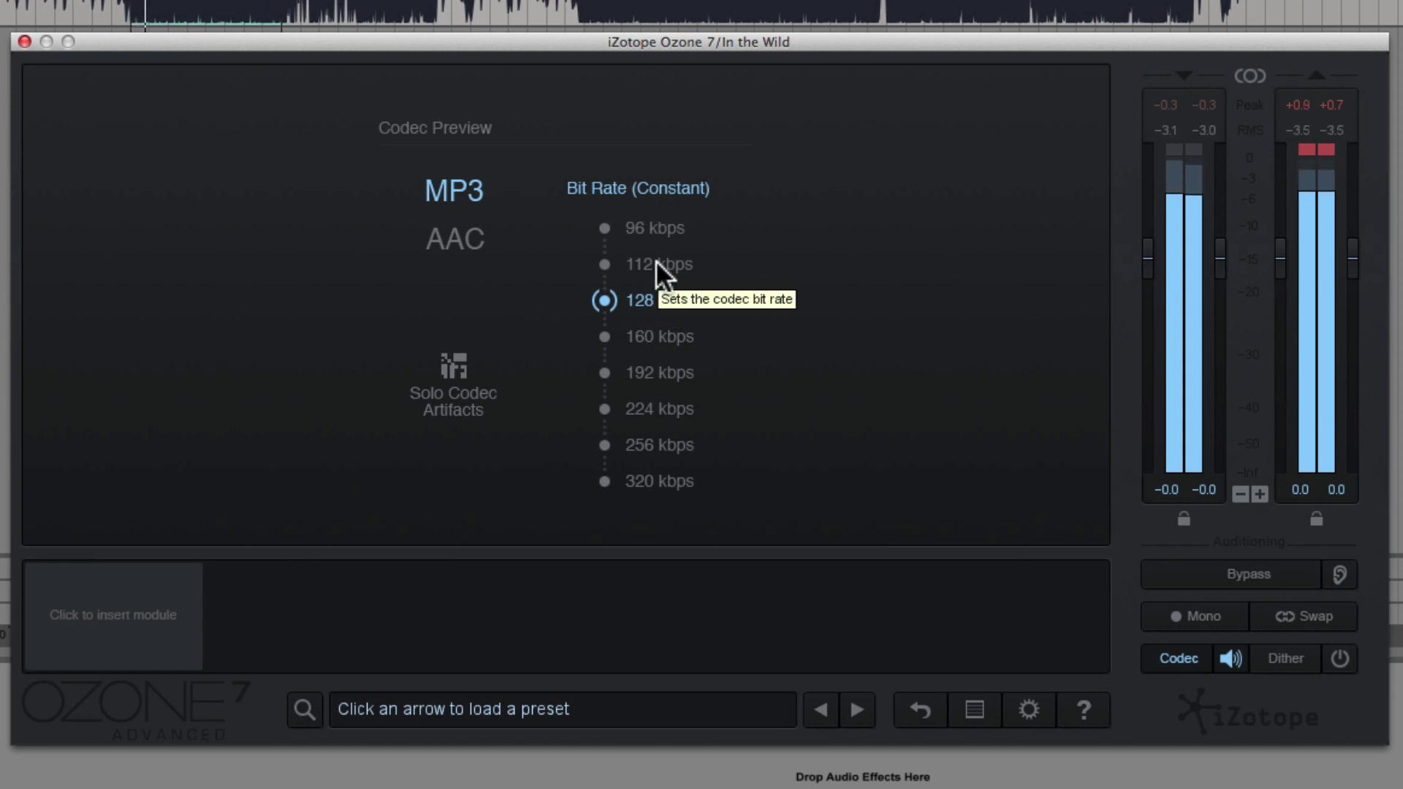
click(655, 261)
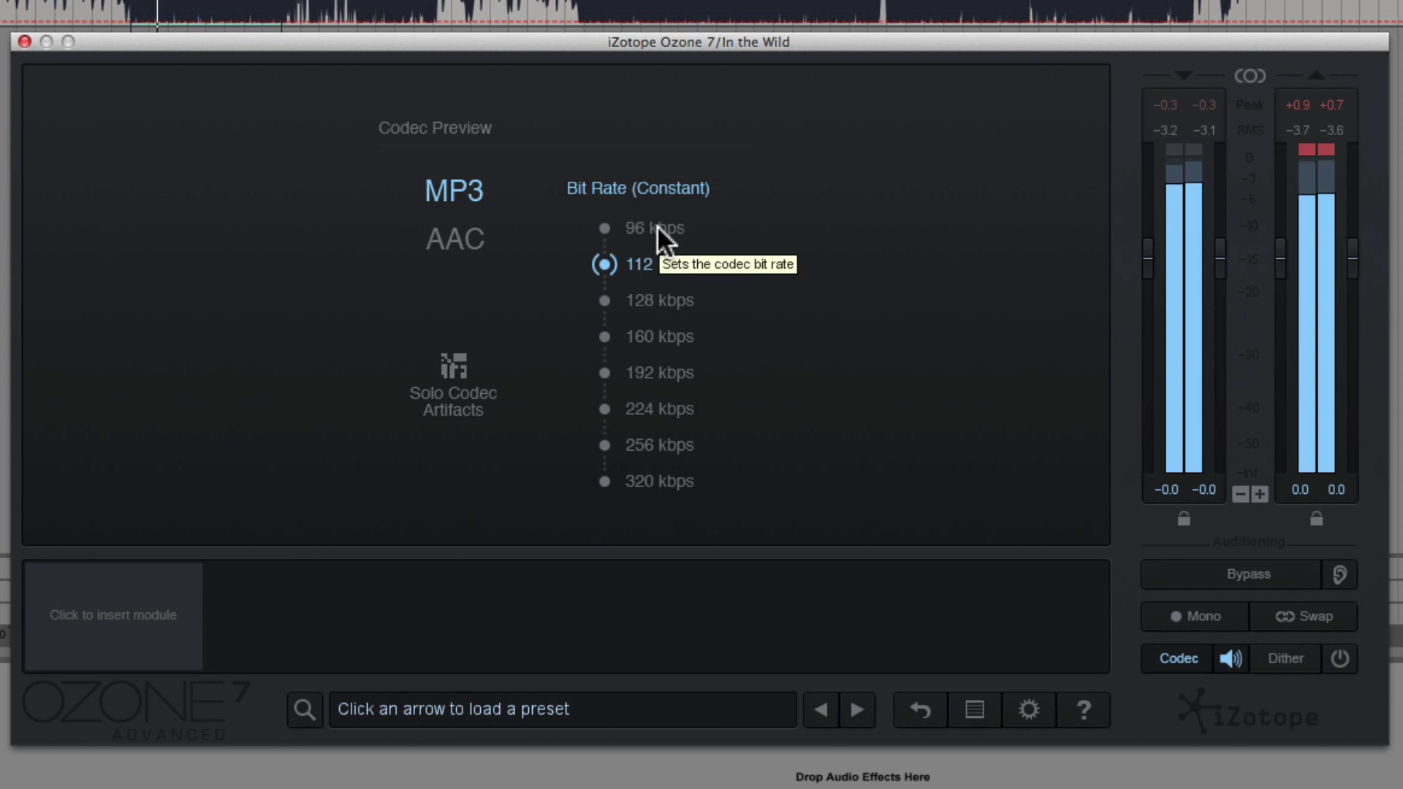
click(656, 227)
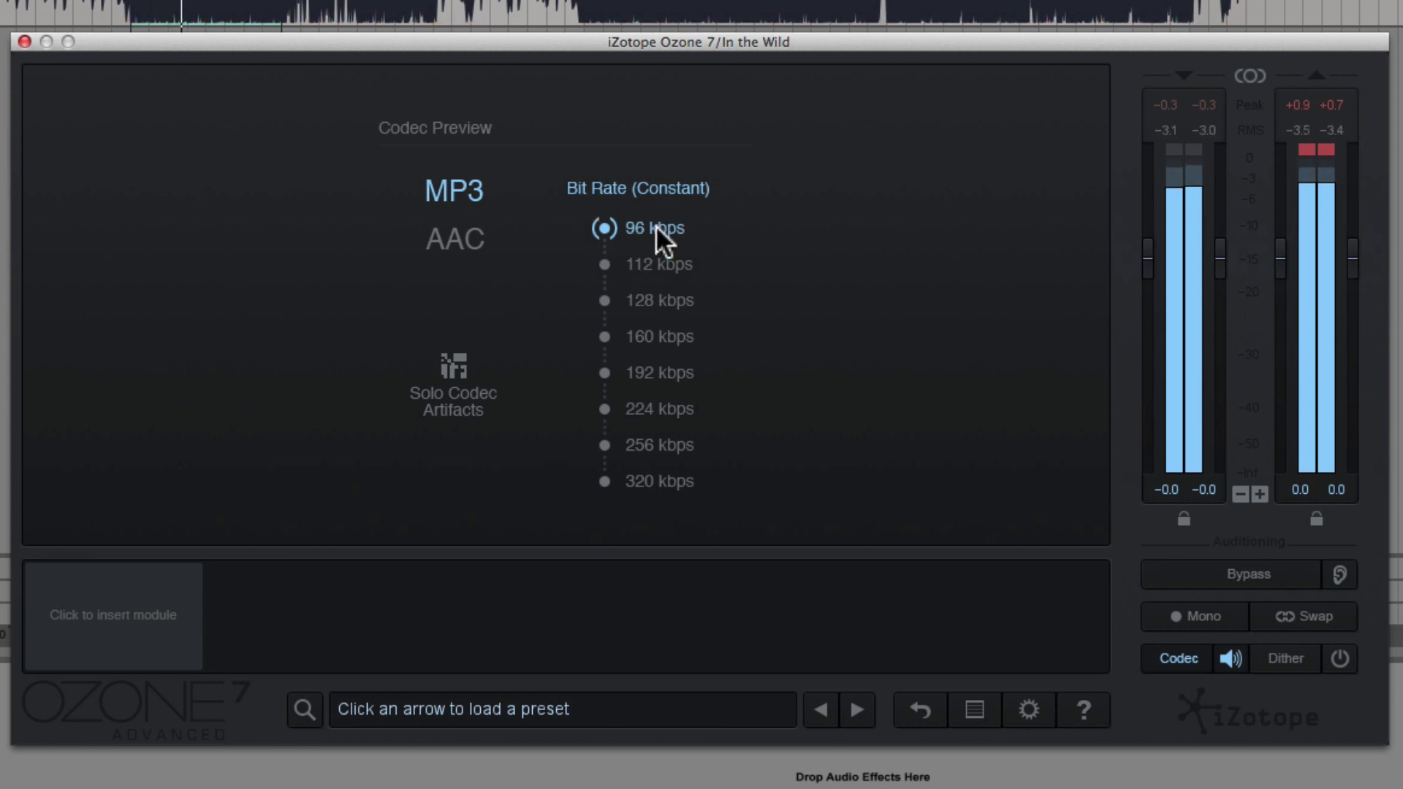
Audition MP3 at 128 kbps, bypassing and re-enabling Codec Preview to compare.
key(space)
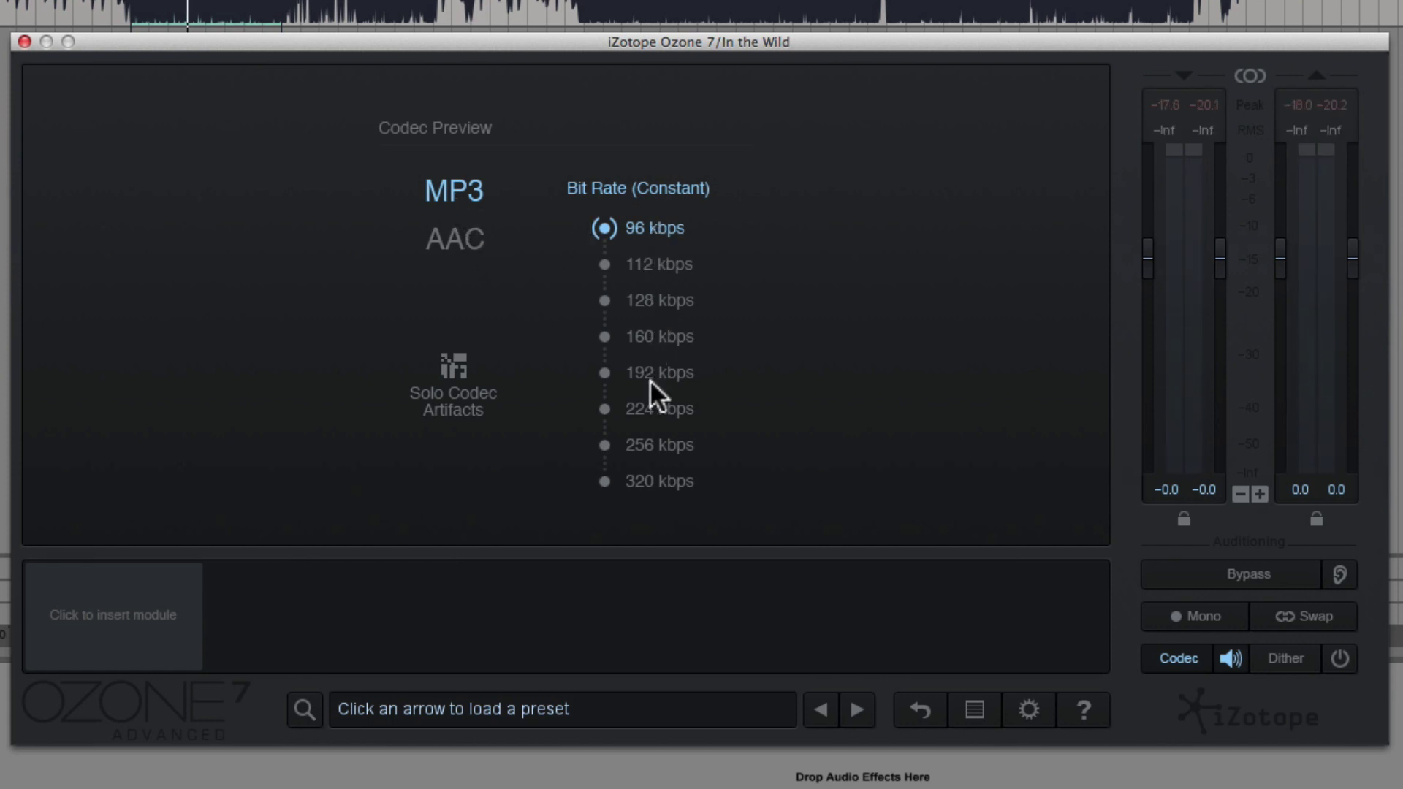
click(640, 303)
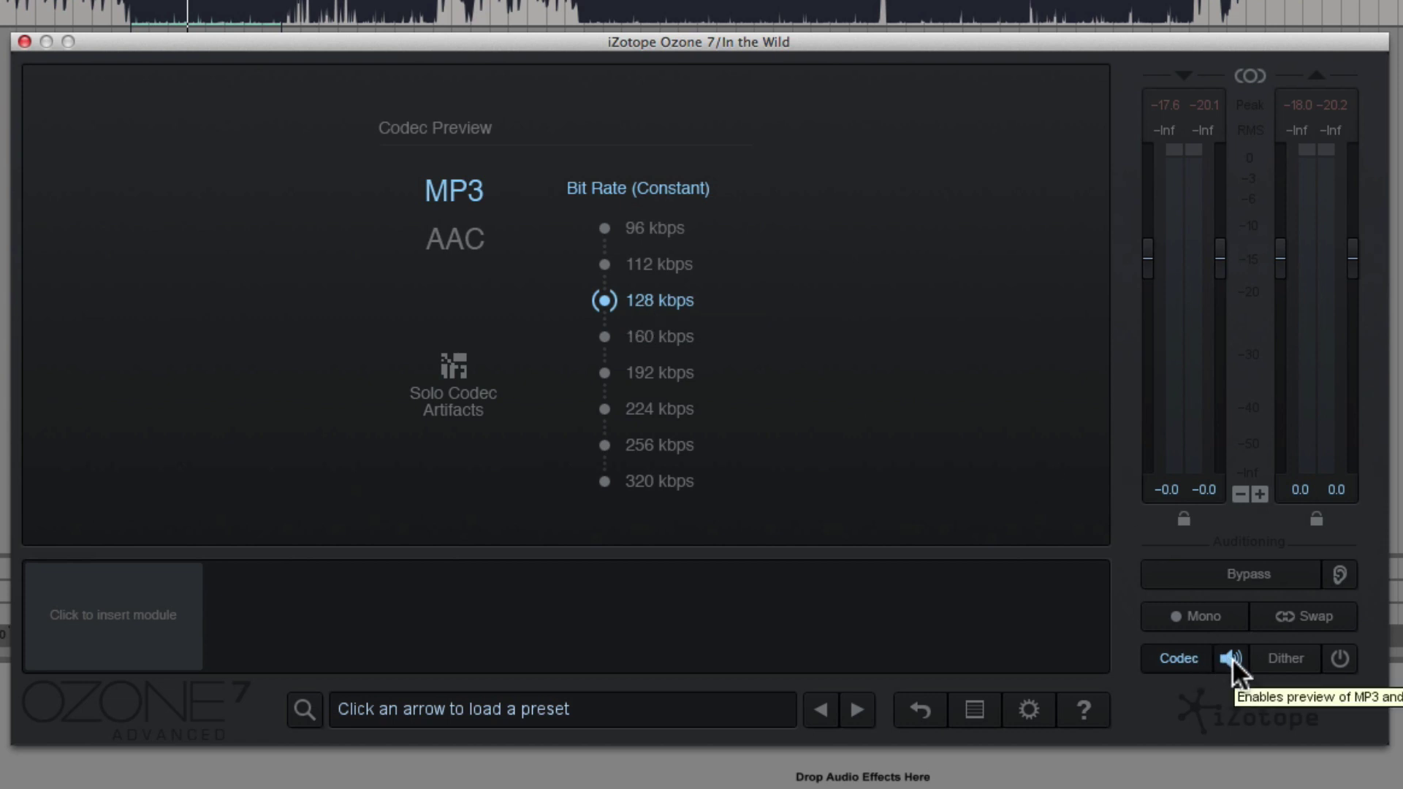
key(space)
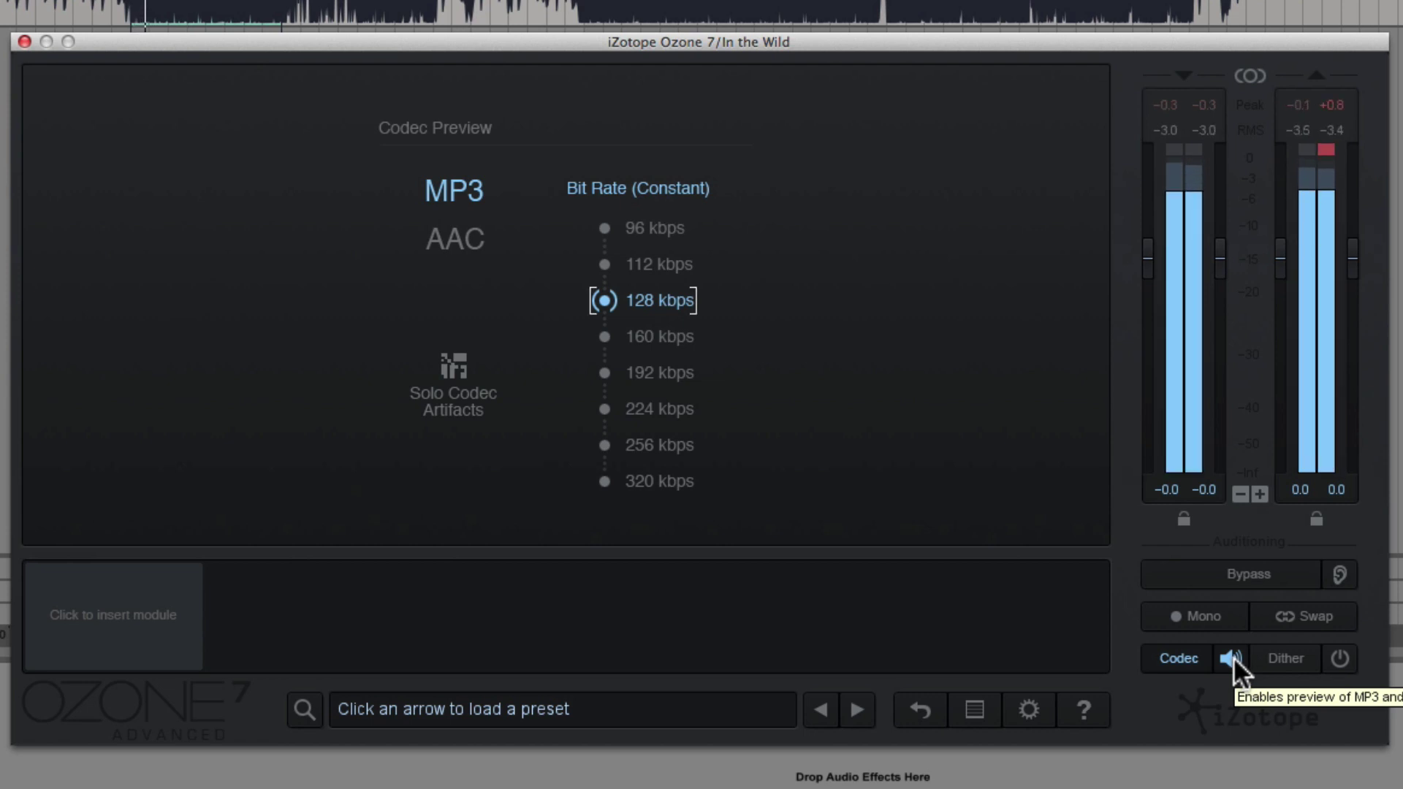
click(1233, 658)
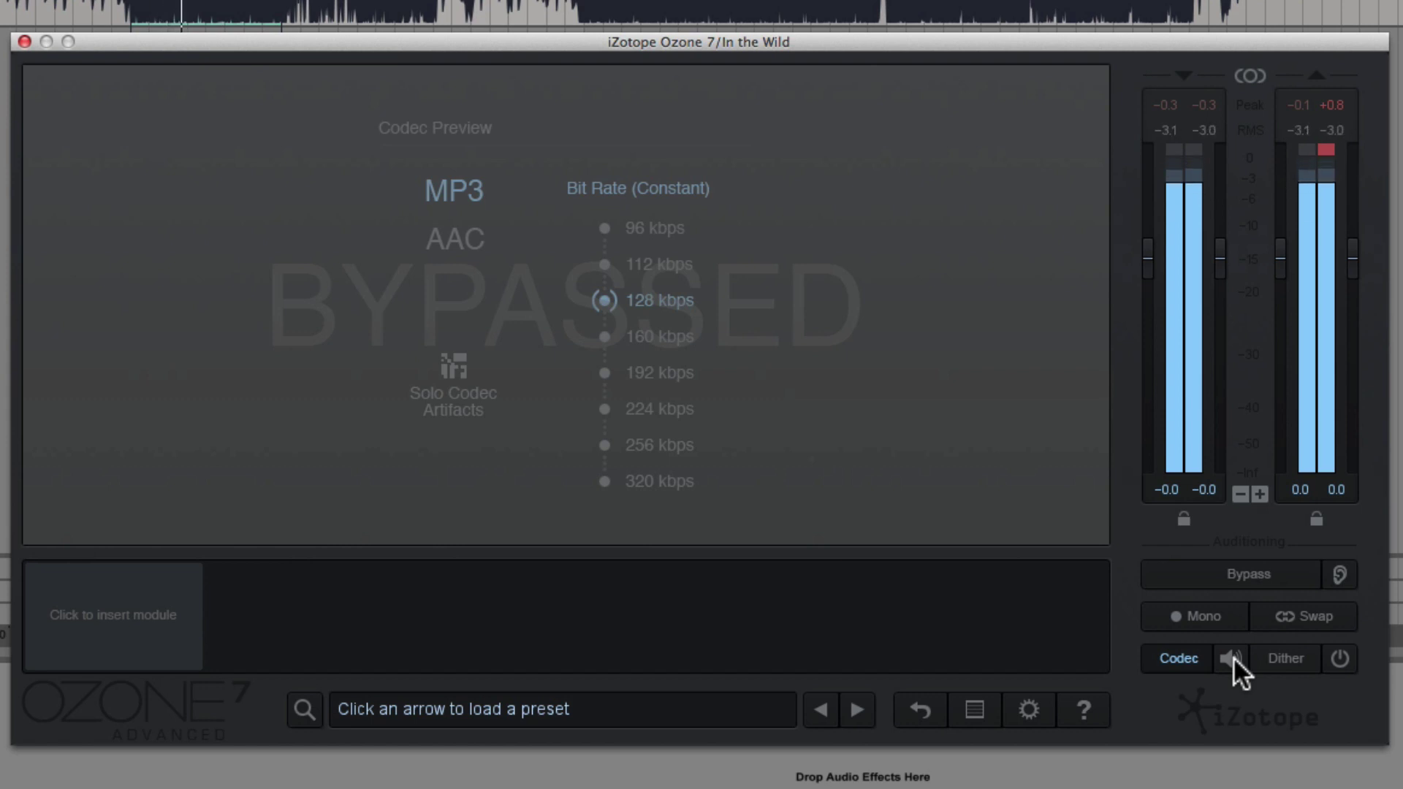
click(1232, 658)
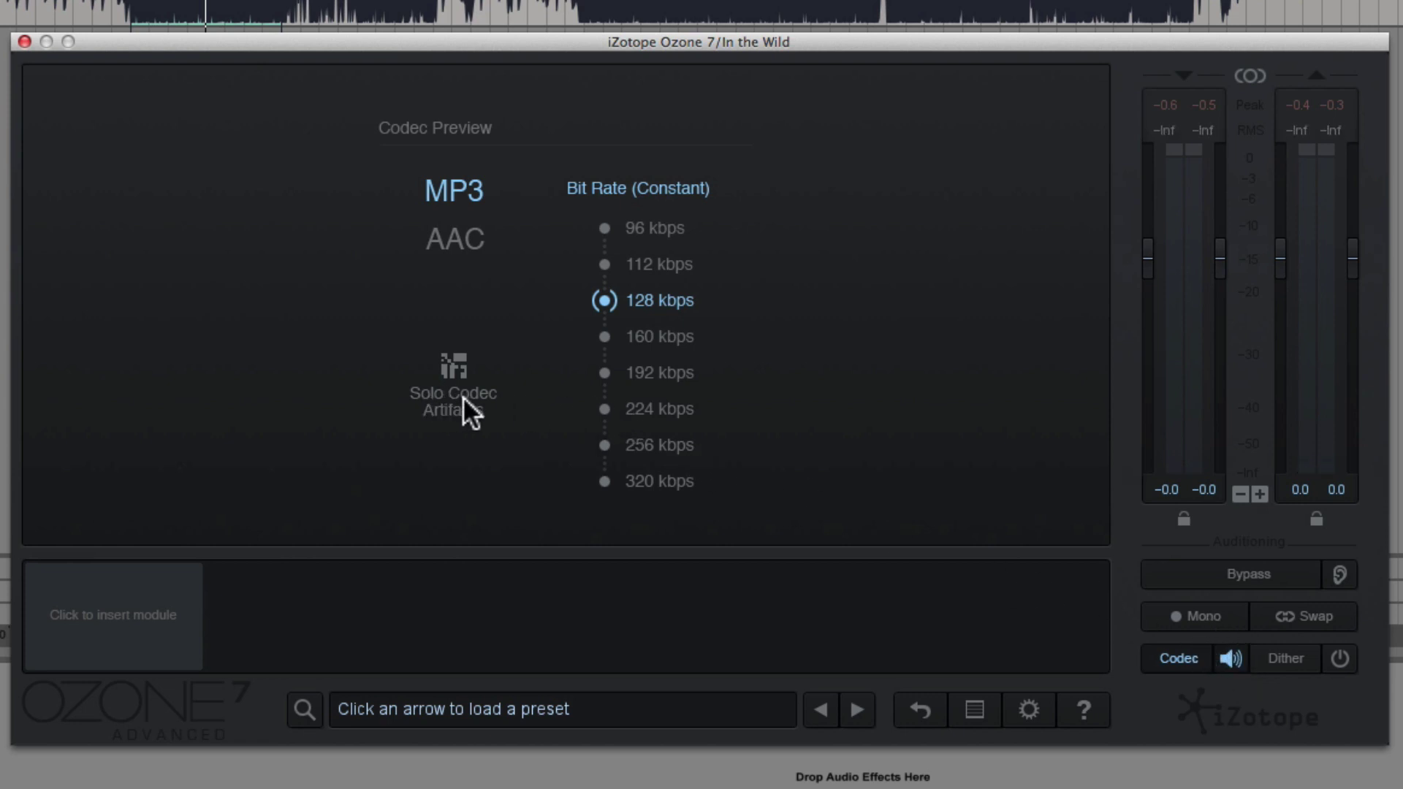
Solo the codec artifacts and compare them at MP3 320 and 96 kbps, ending at 320 kbps.
click(454, 374)
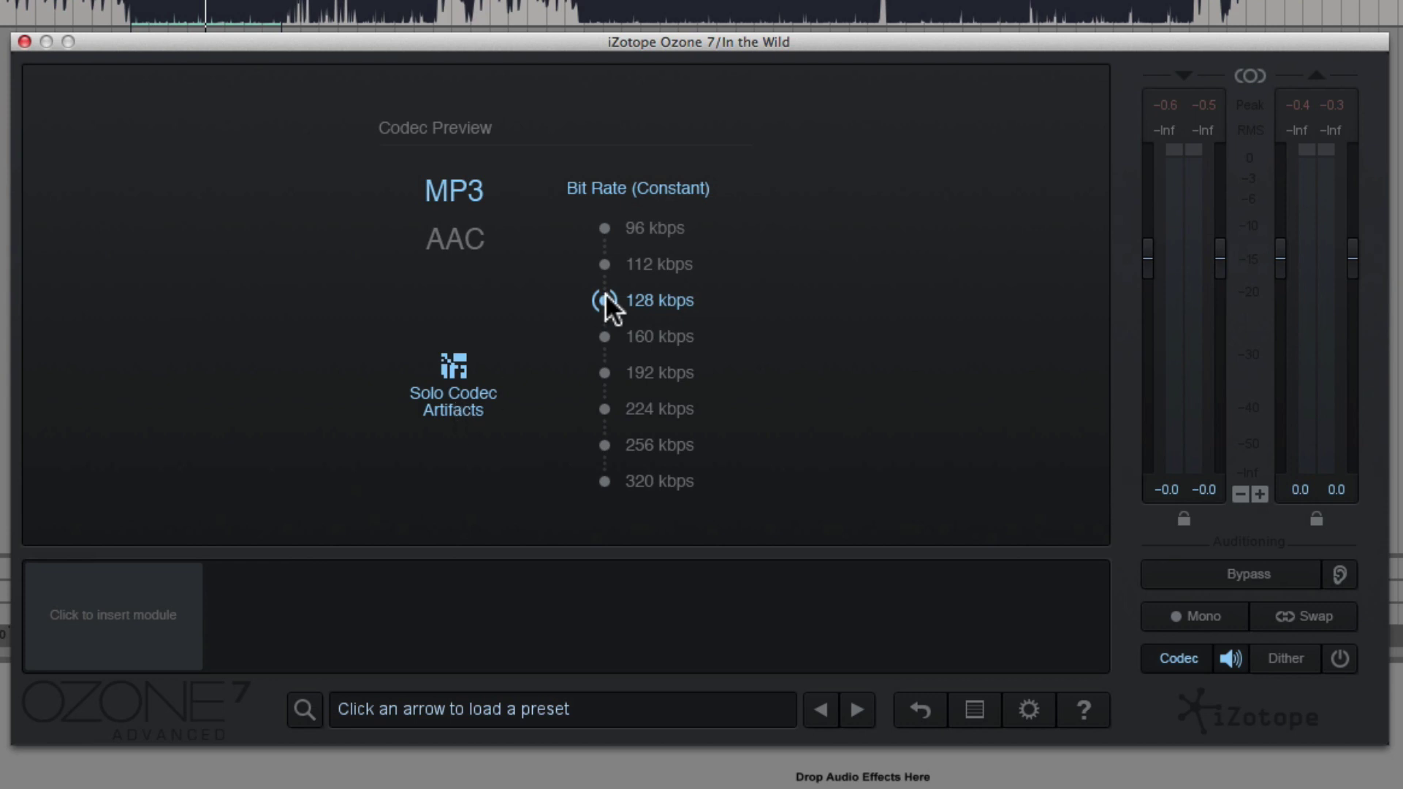
click(661, 482)
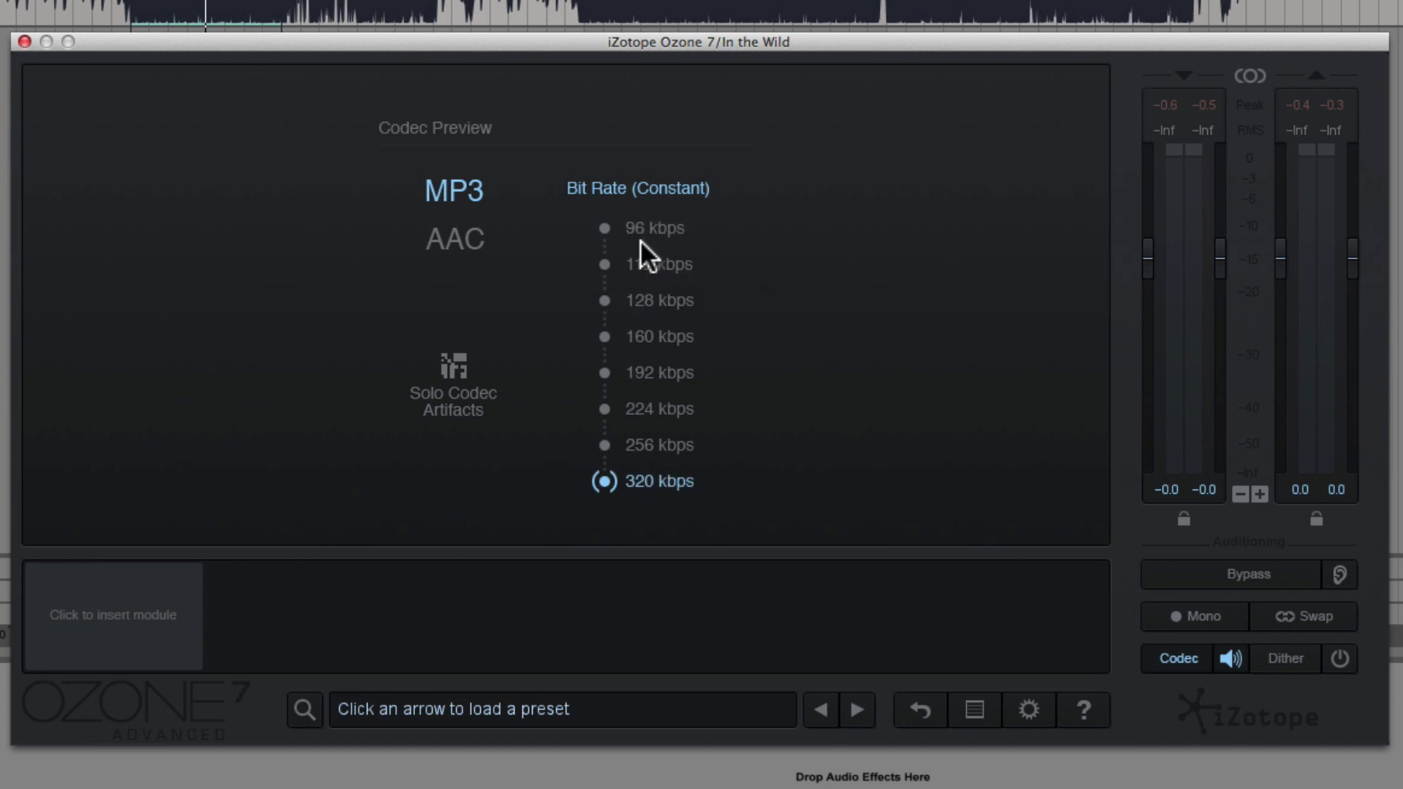
key(space)
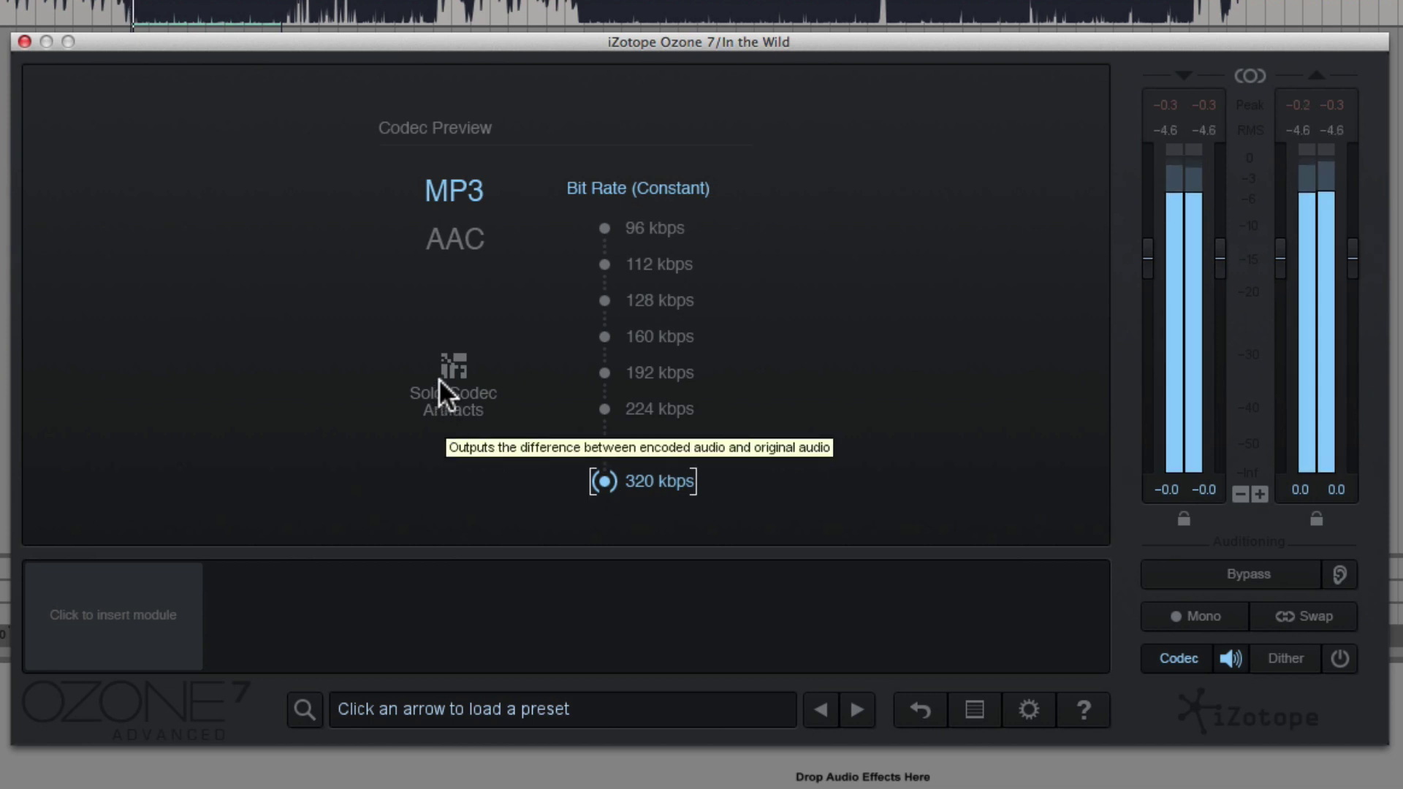
click(450, 379)
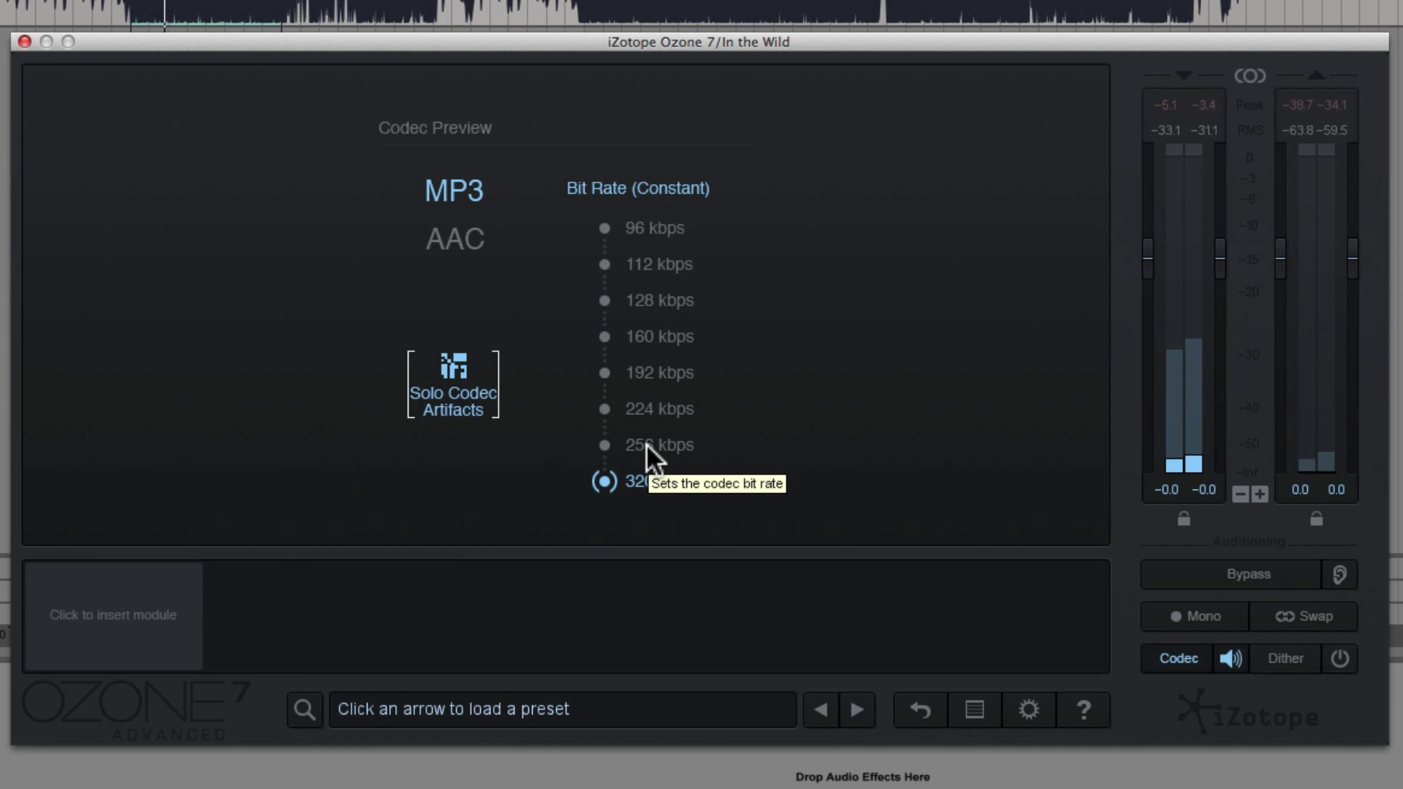
click(655, 231)
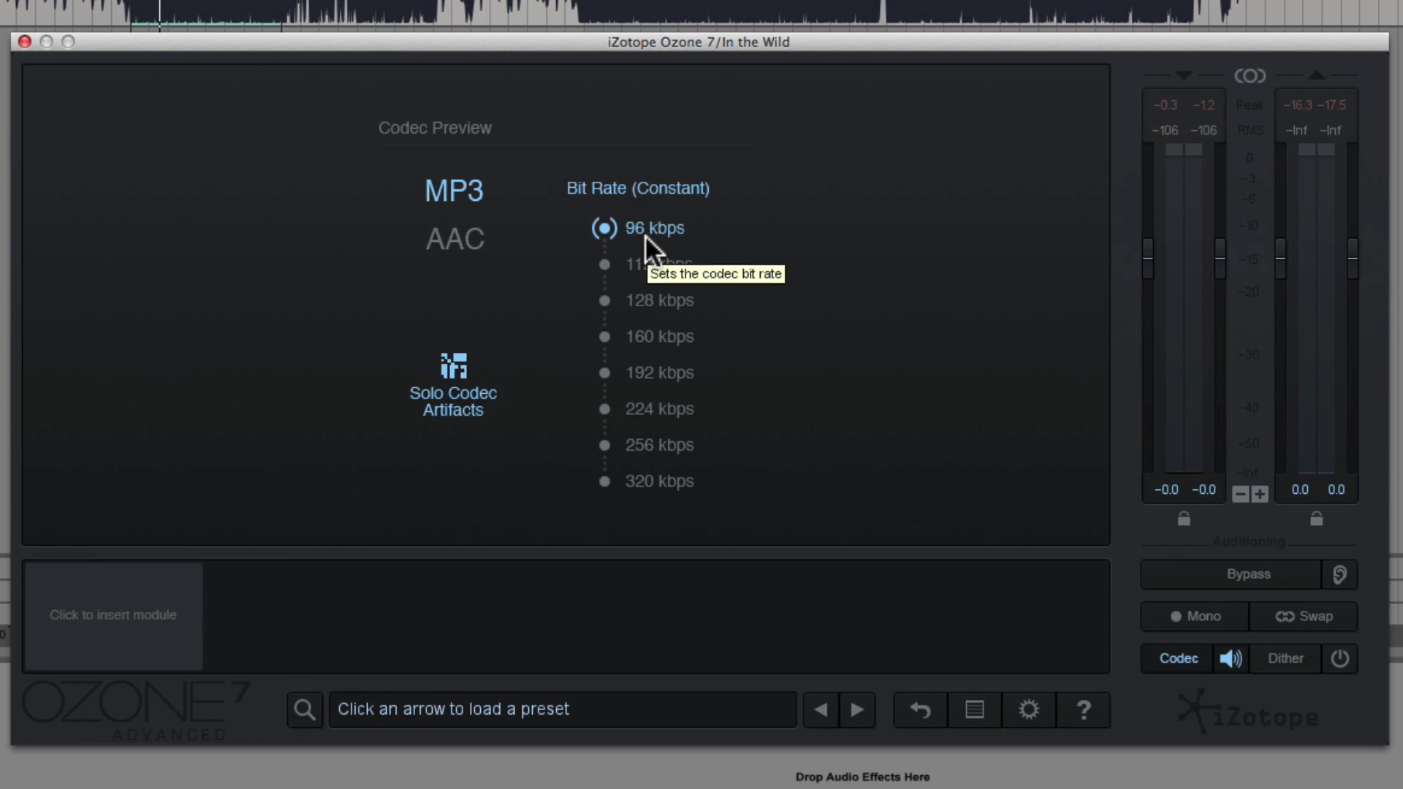
click(642, 485)
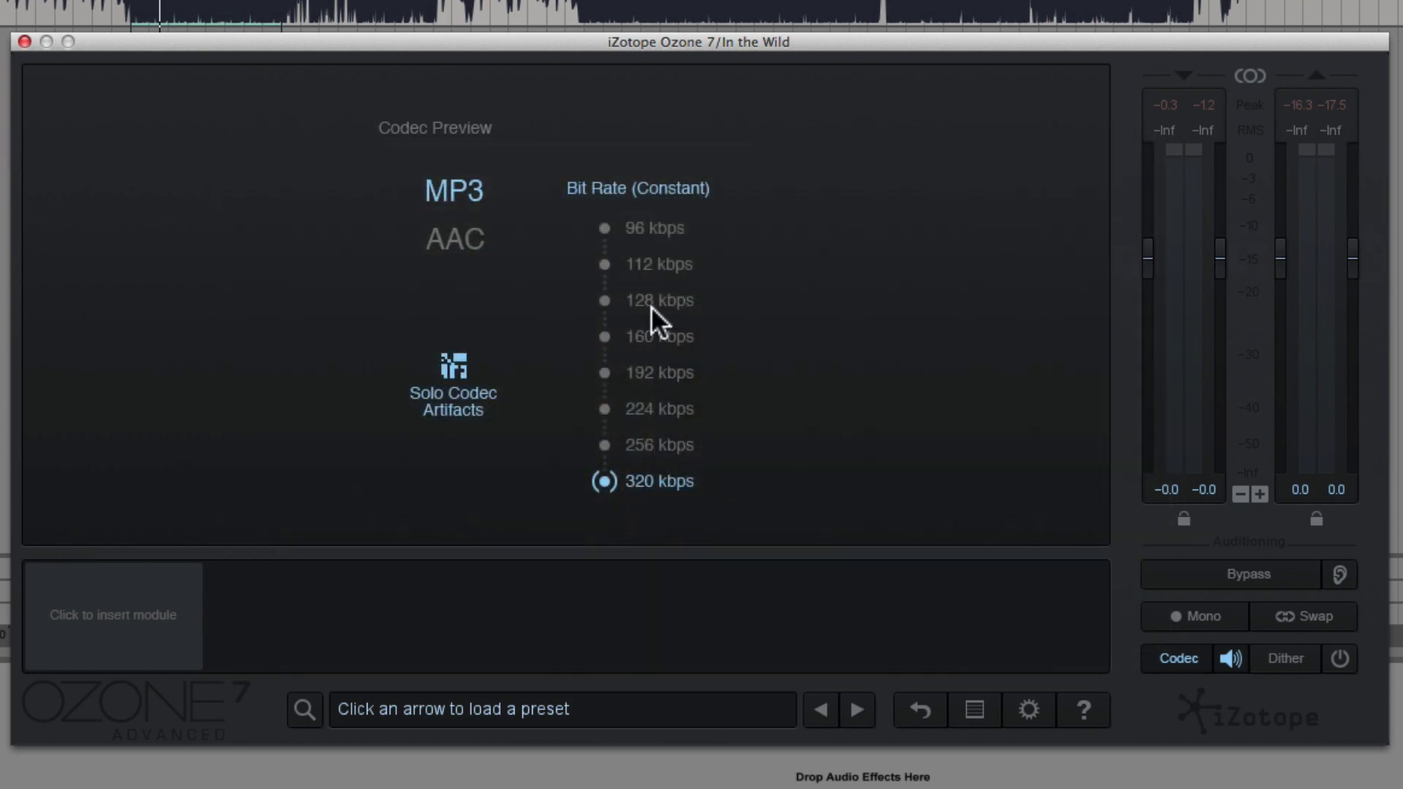
Drop the MP3 preview bit rate from 320 to 128 kbps.
click(651, 301)
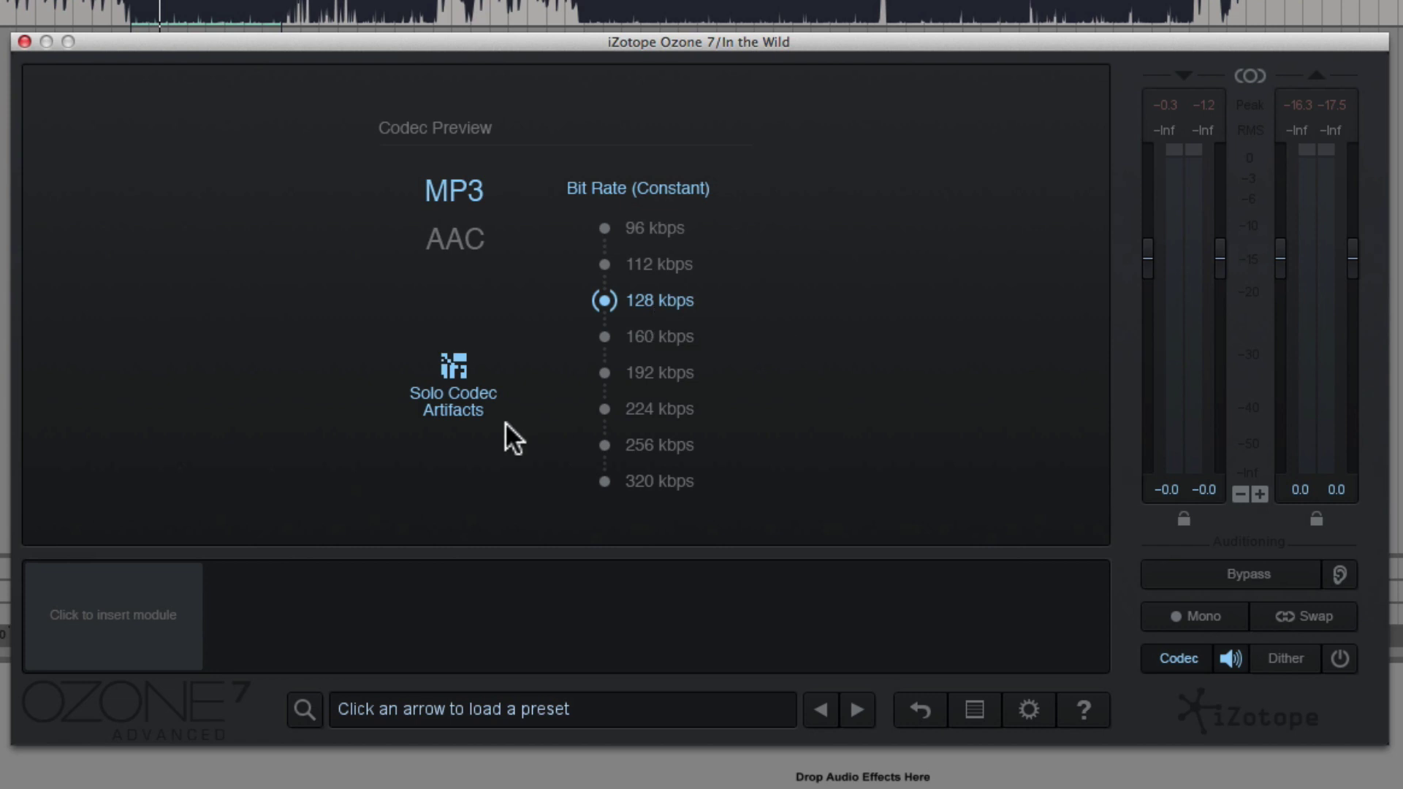
Switch to AAC 320 kbps with artifacts soloed, then lower through 224 and 128 to 96 kbps.
click(450, 366)
click(465, 239)
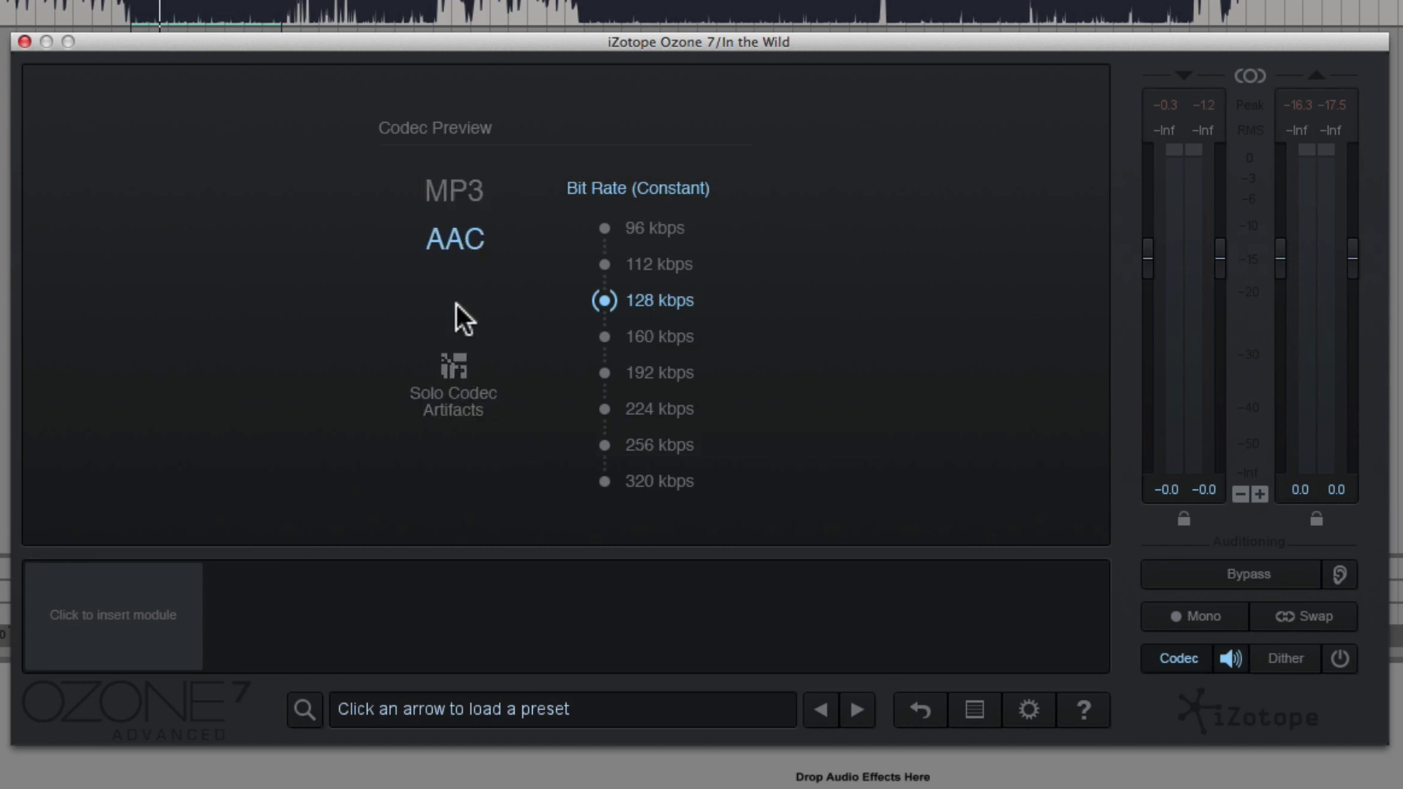
click(660, 480)
click(455, 366)
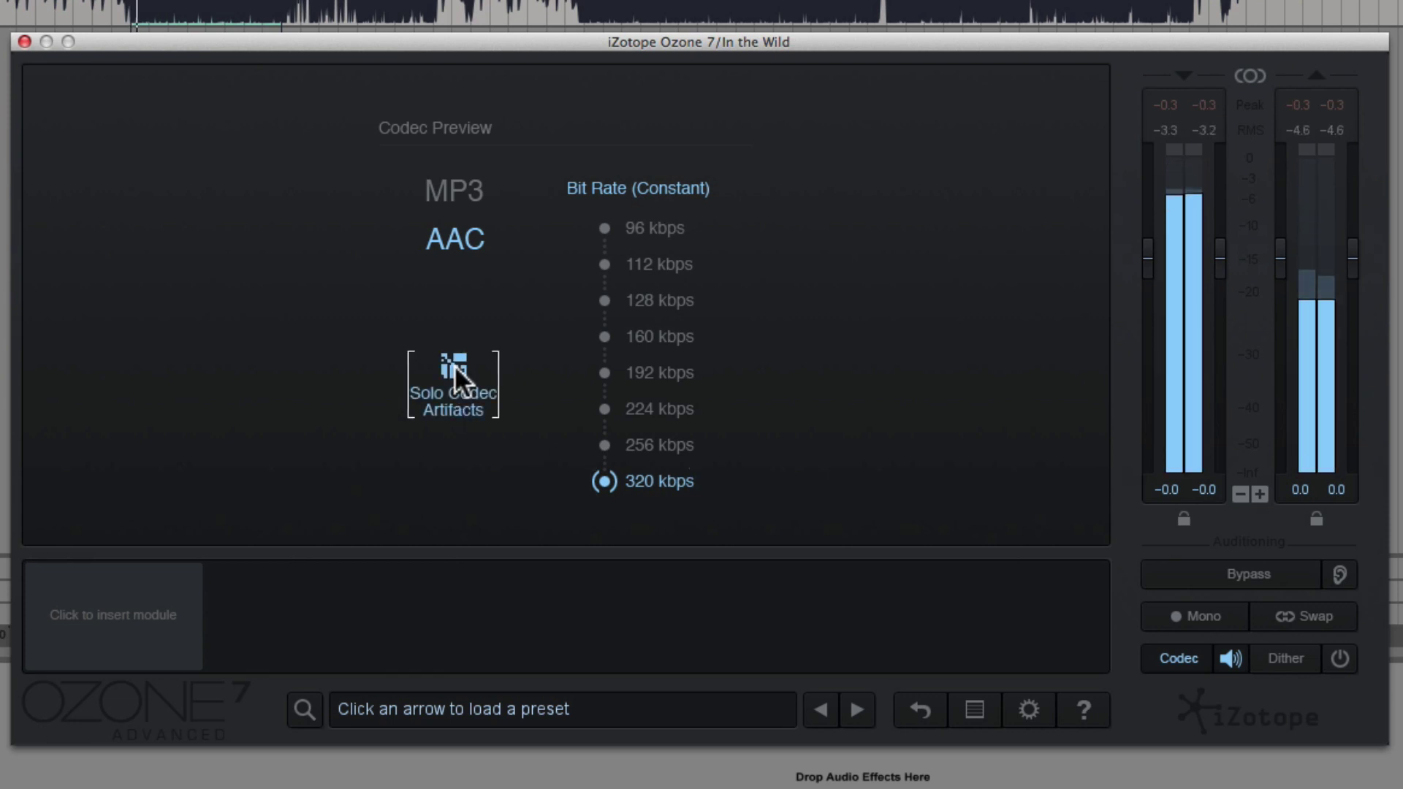
click(652, 406)
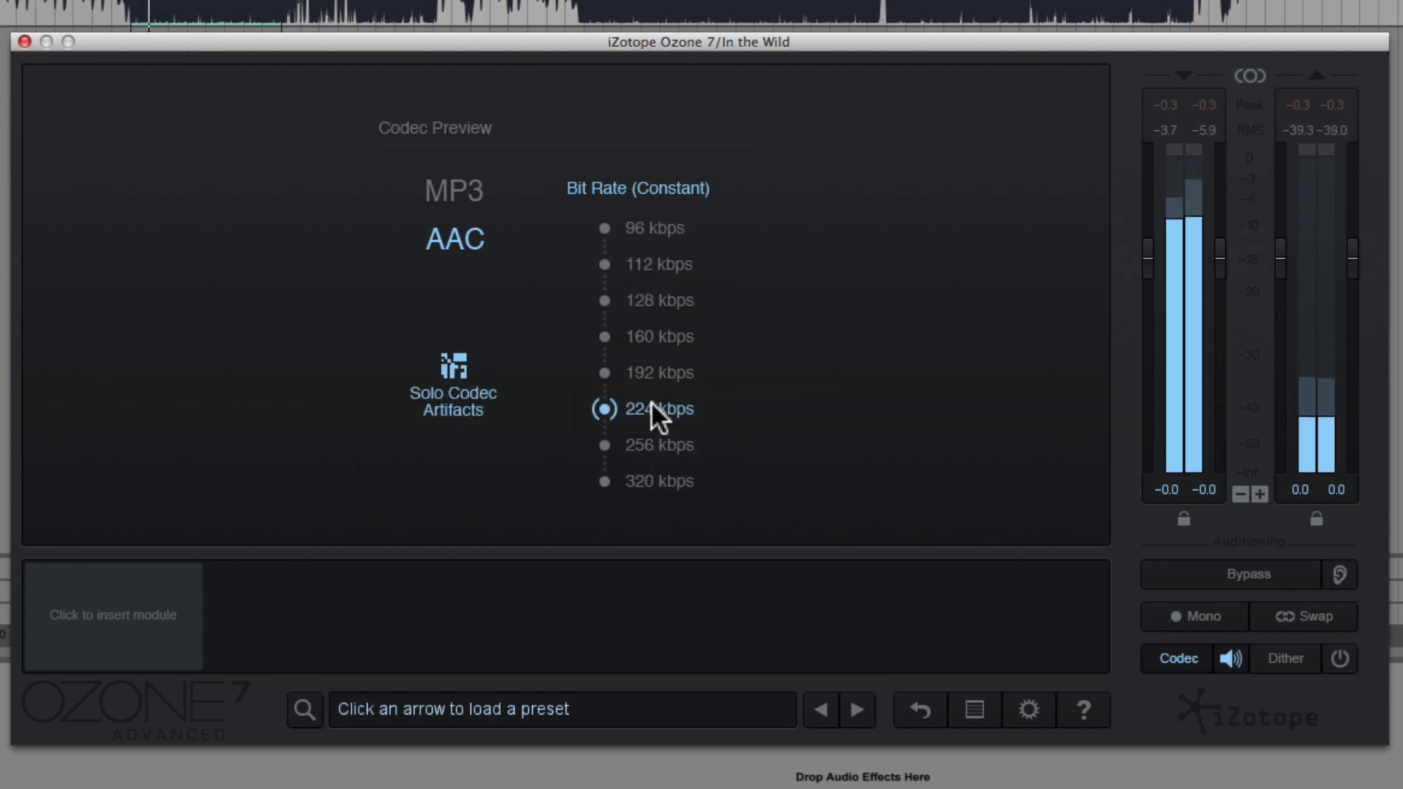
click(652, 298)
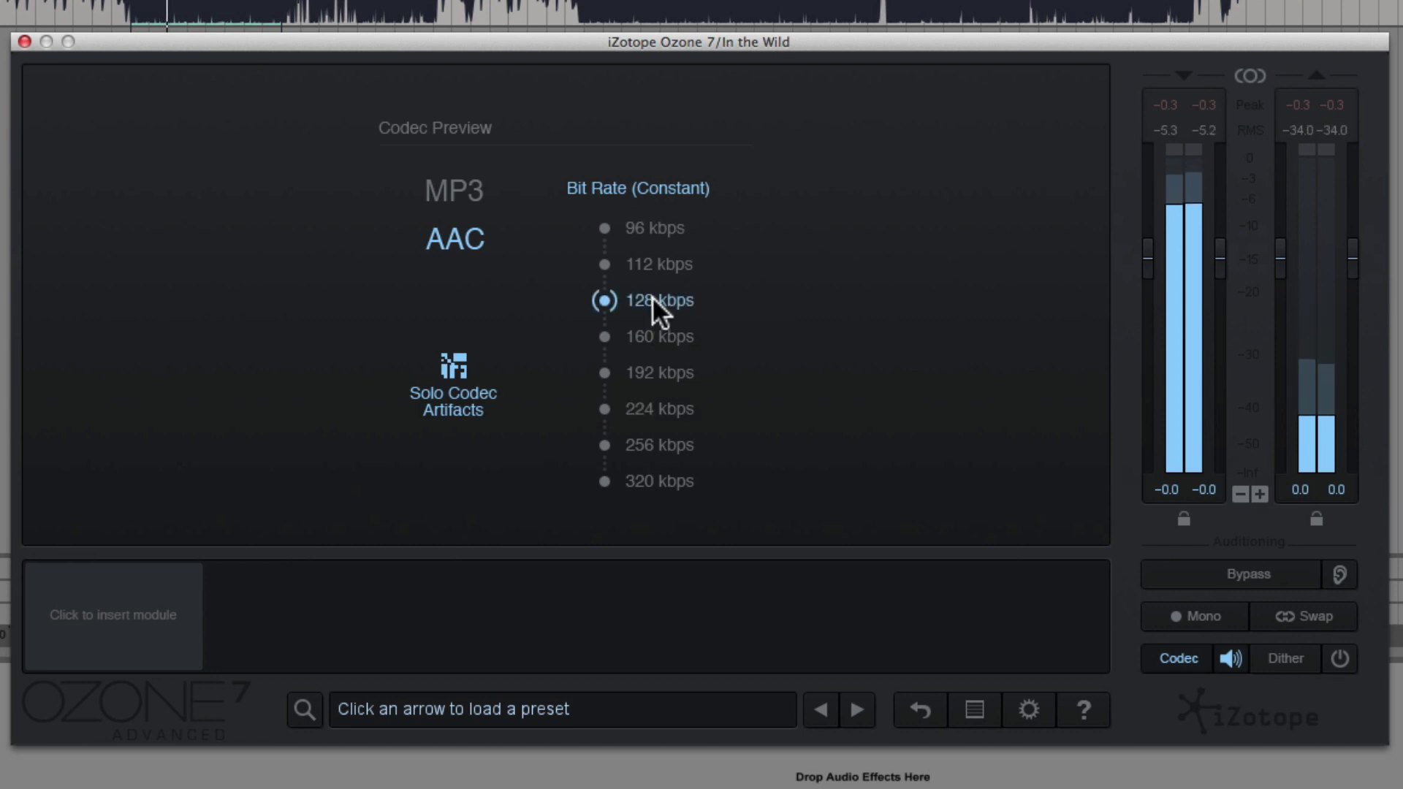
click(650, 229)
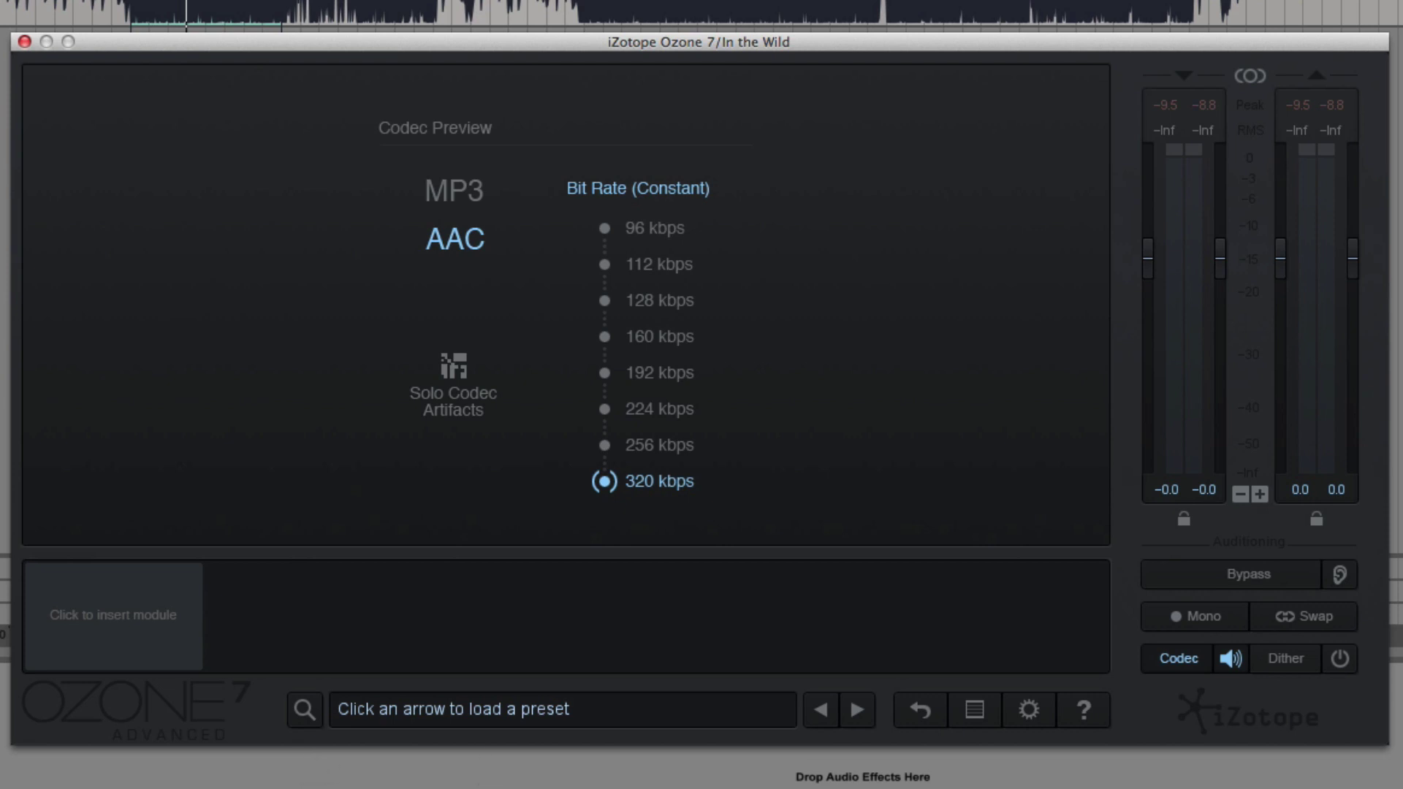
Close Ozone, check that Ableton's audio buffer stays at 2048 samples, then close Preferences.
key(super+comma)
click(24, 41)
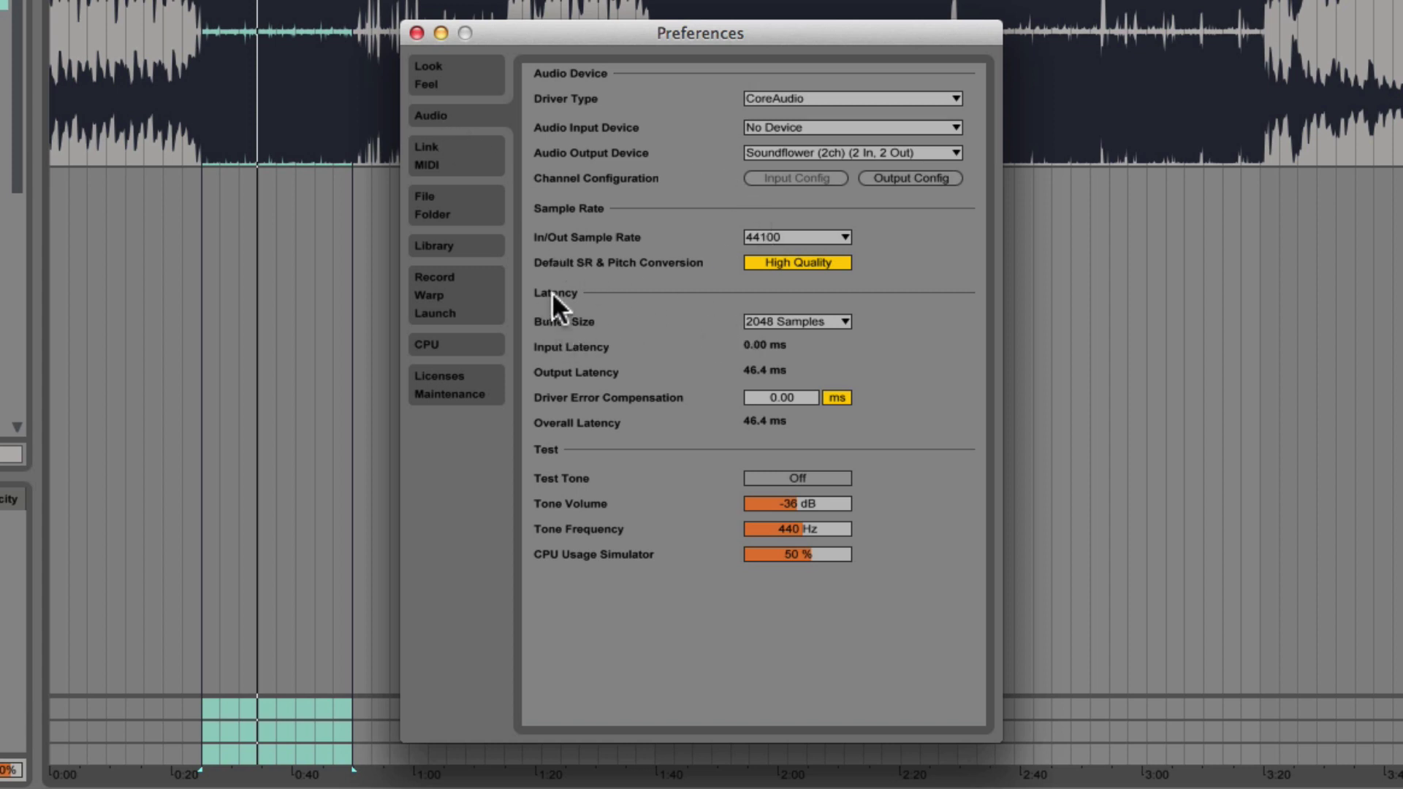
click(765, 326)
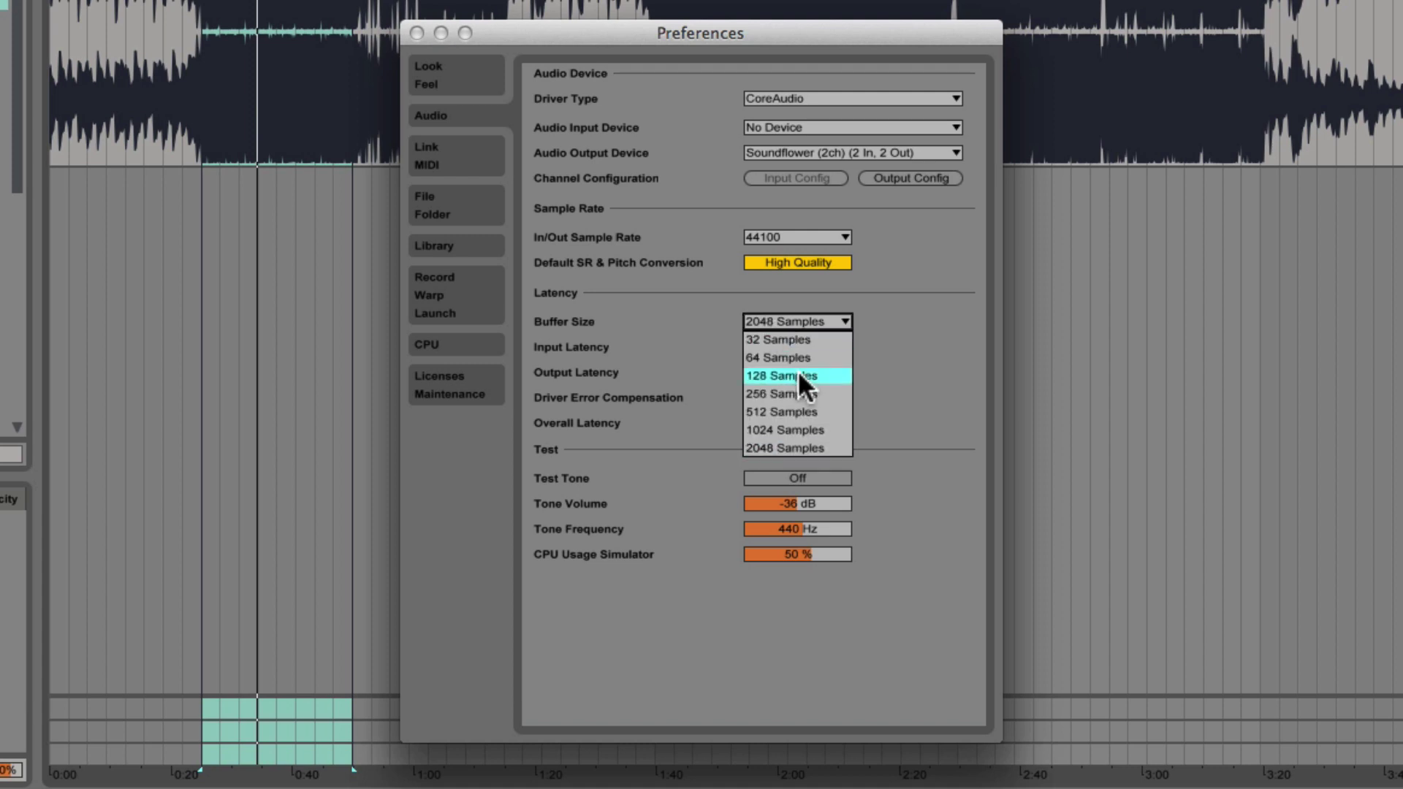
click(753, 448)
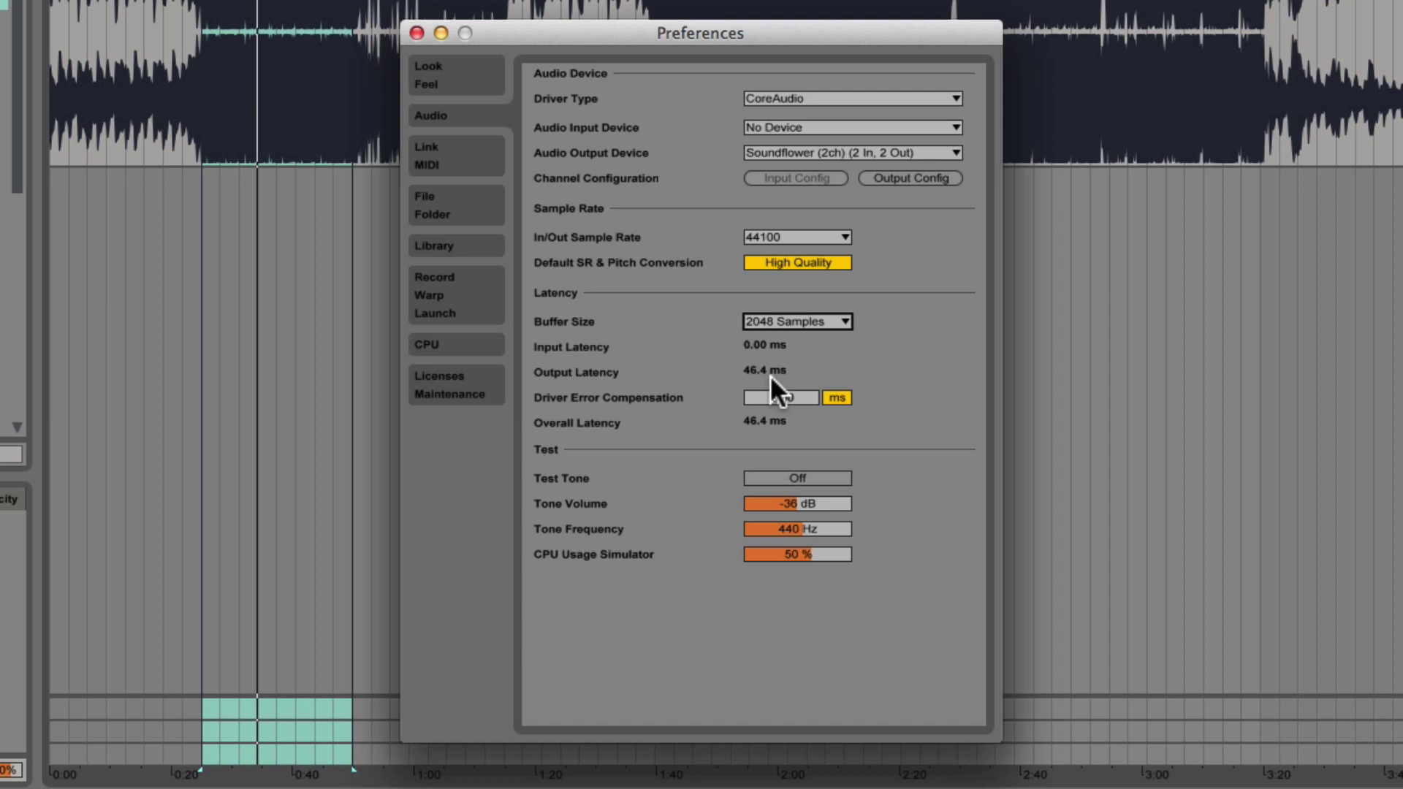
click(772, 321)
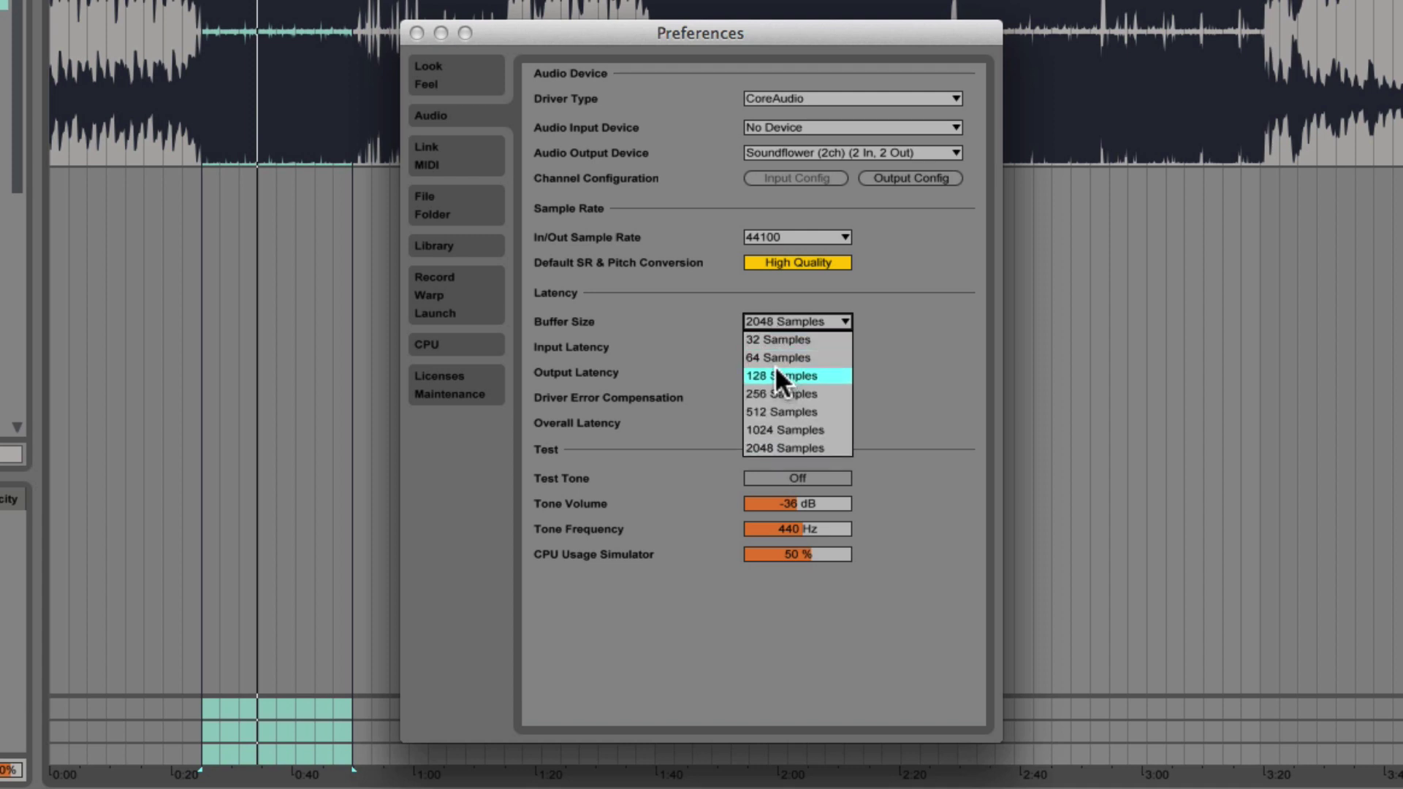
click(715, 358)
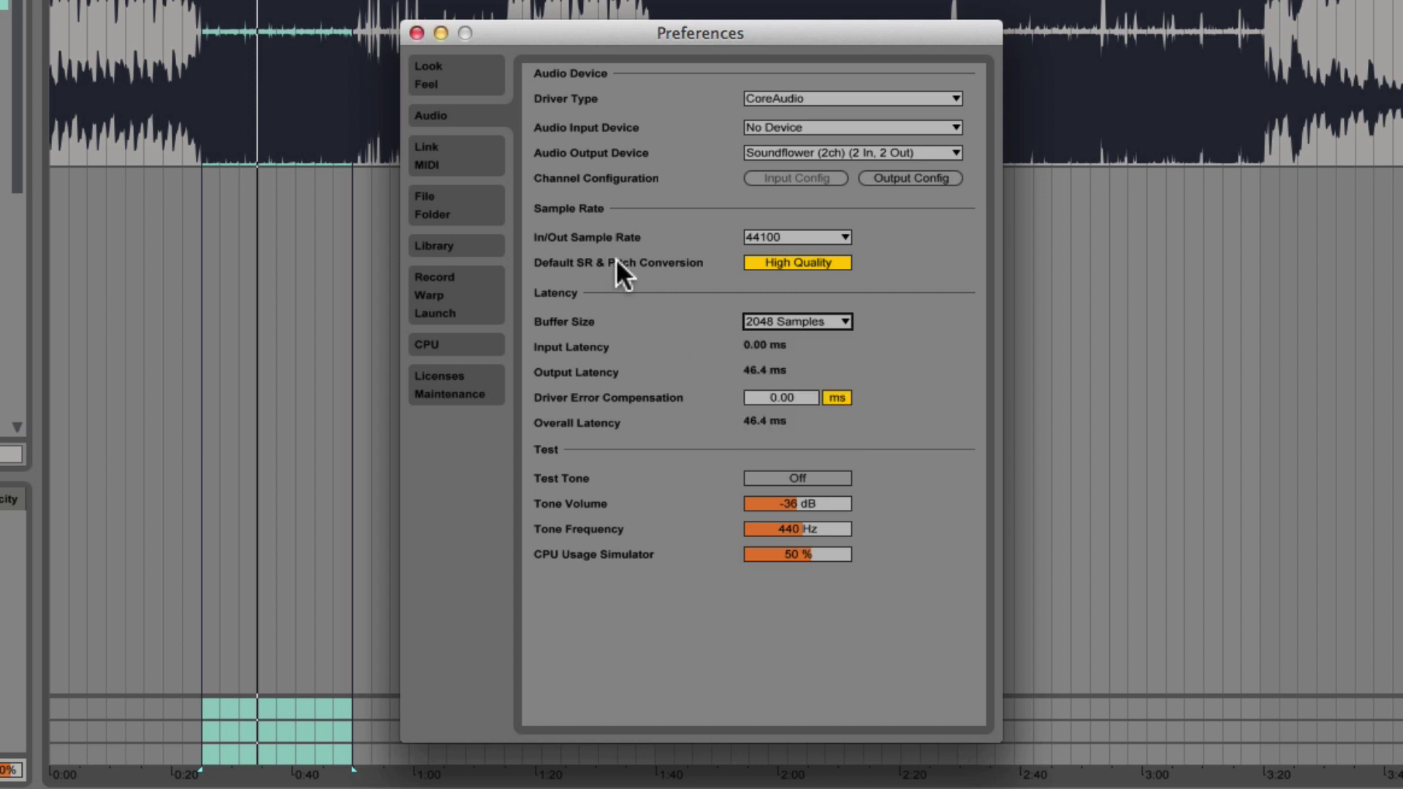
click(769, 318)
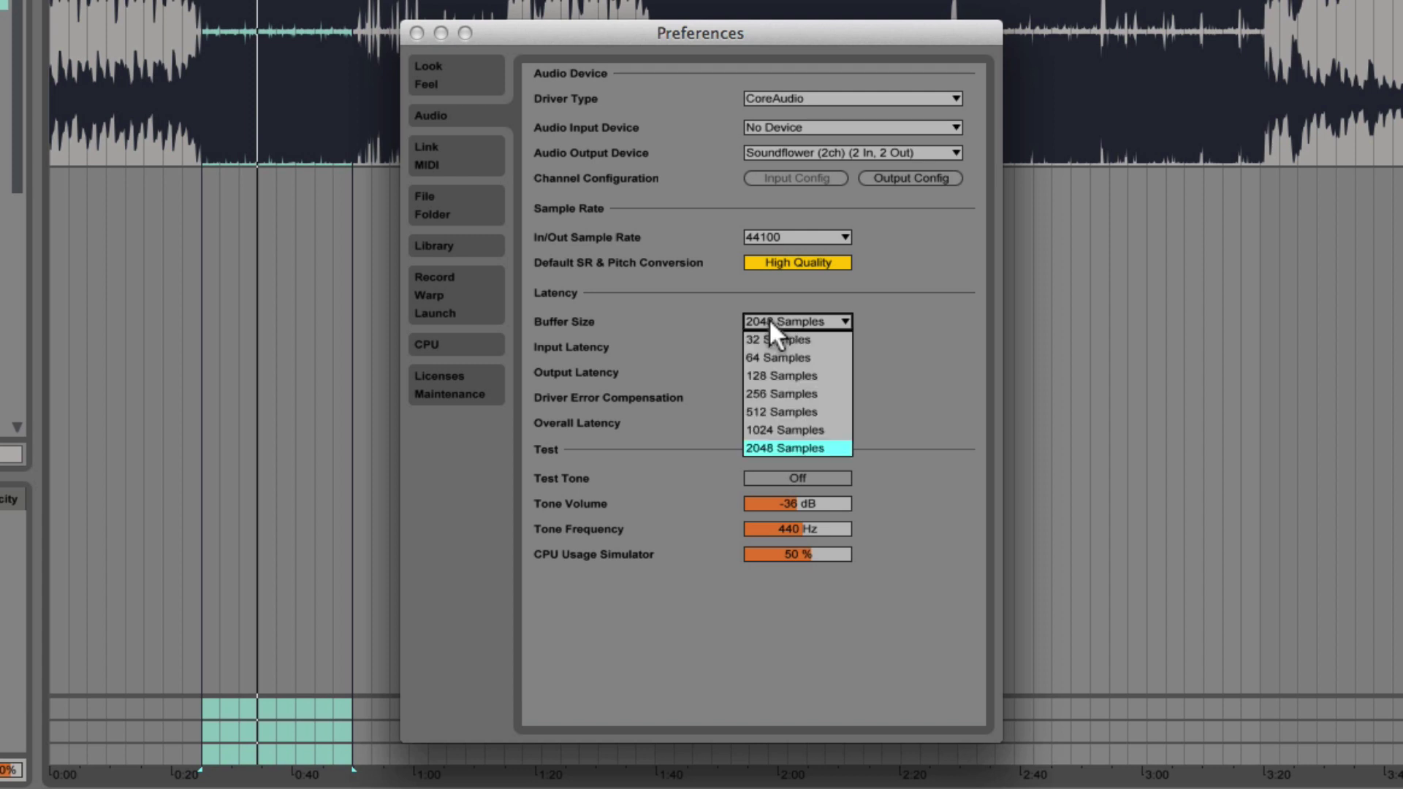
click(649, 311)
click(416, 33)
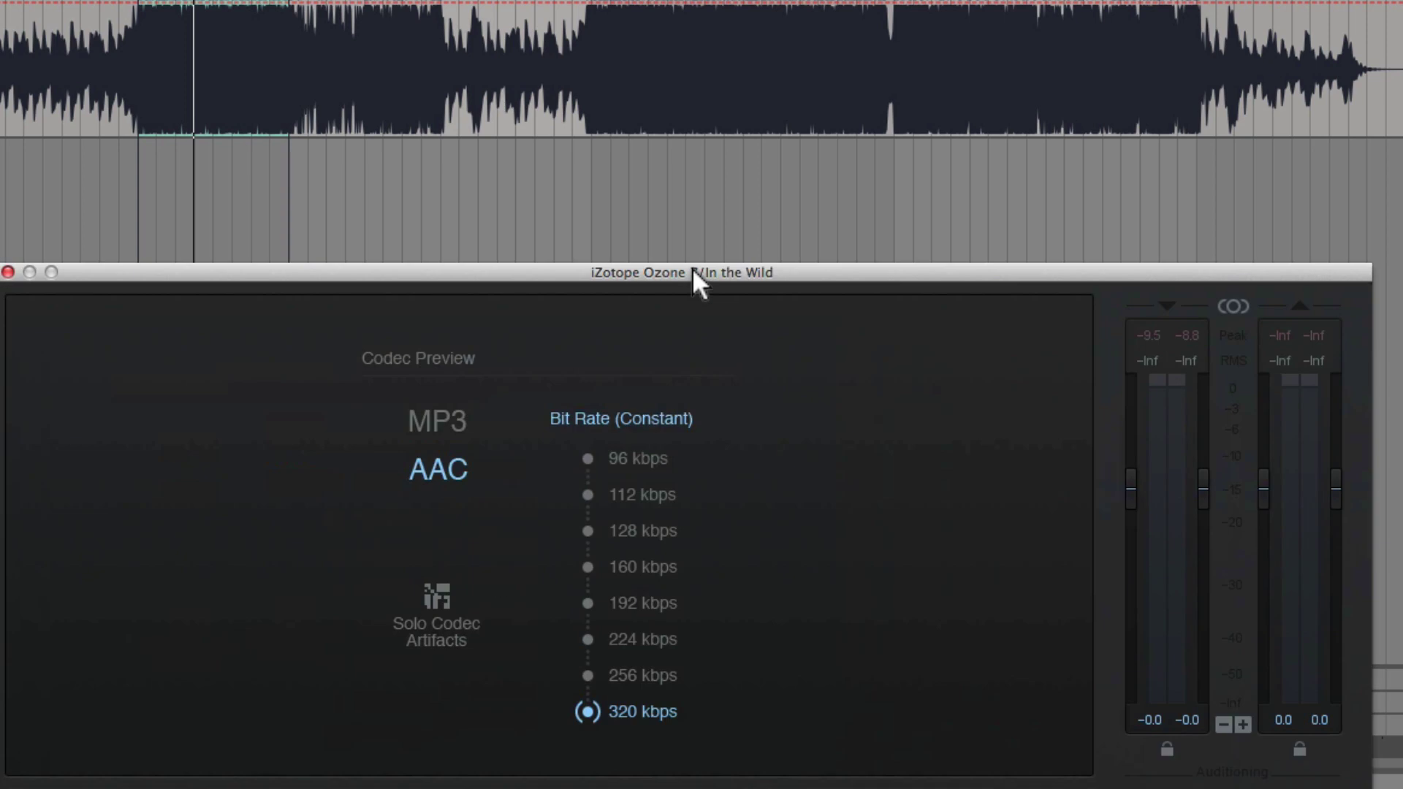
Move the reopened Ozone 7 window up to the top of the screen.
drag(693, 272, 707, 19)
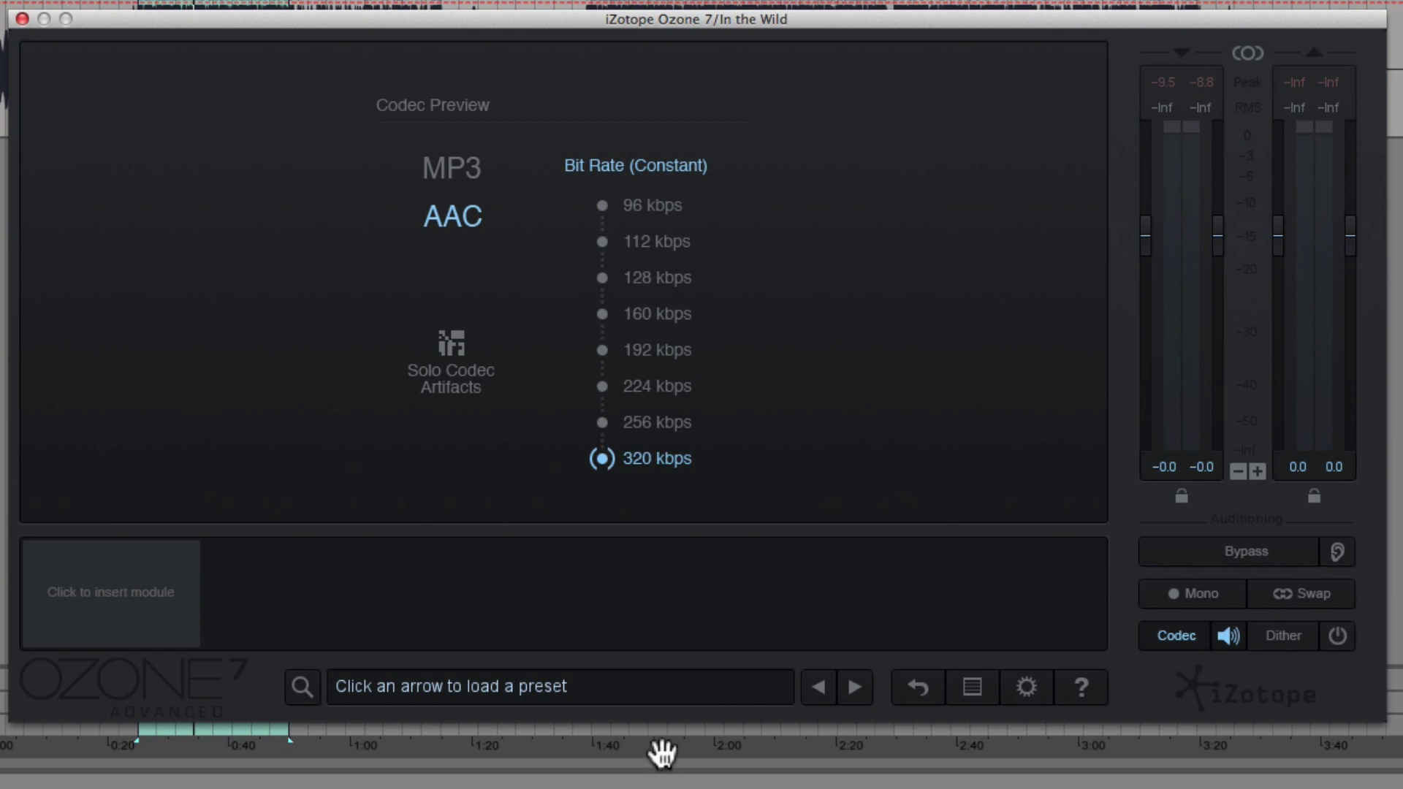
Insert Equalizer, Exciter and Maximizer modules into the Ozone chain in three successive slots.
click(136, 621)
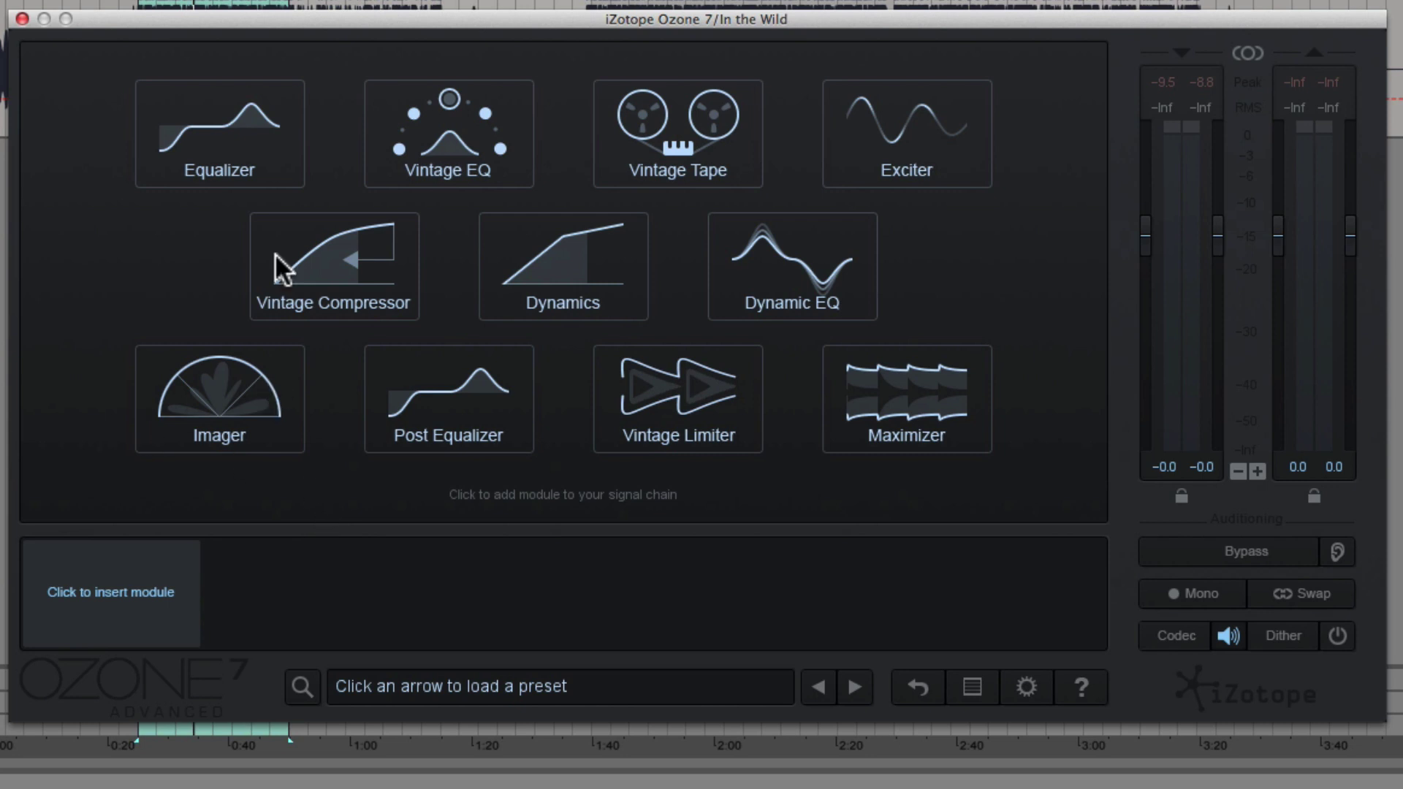
click(231, 150)
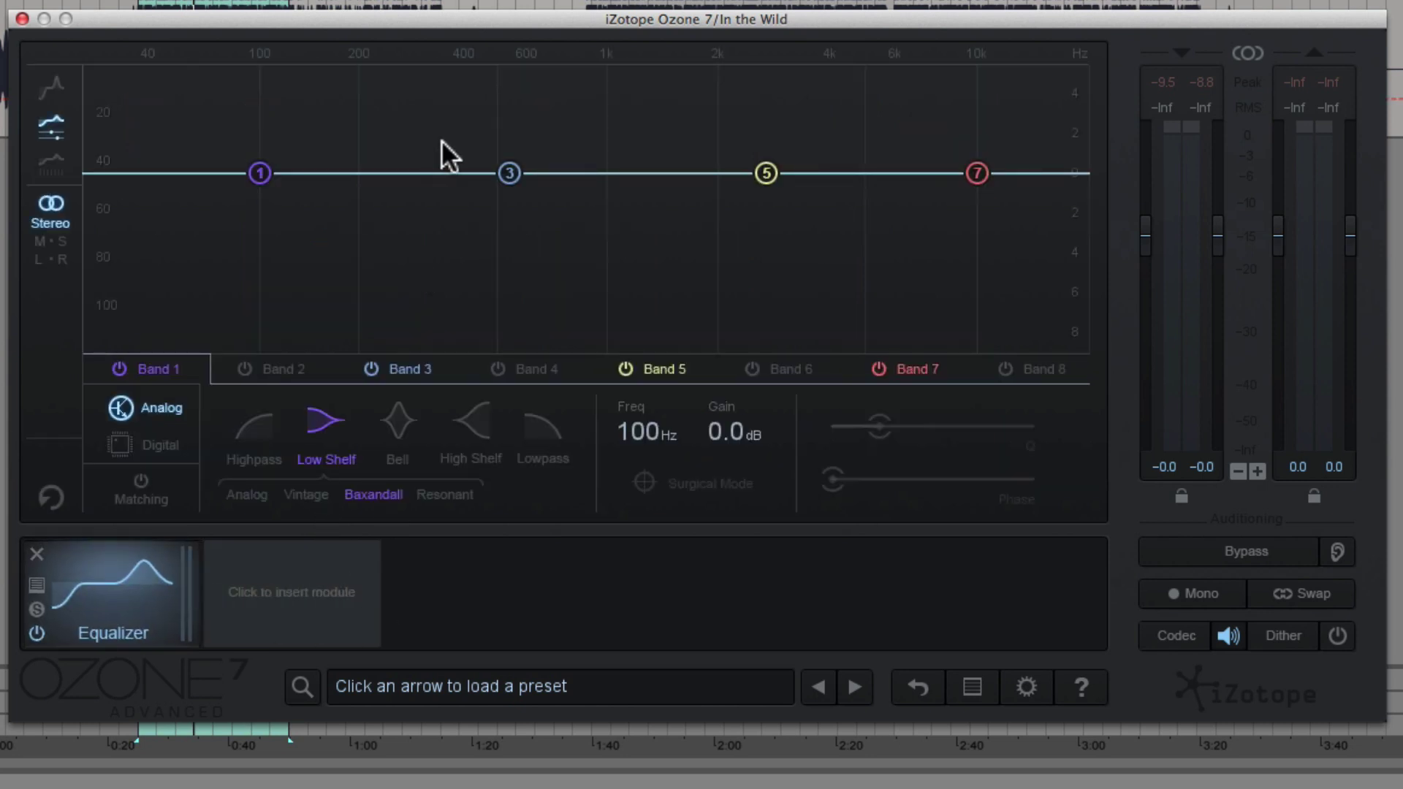
click(257, 610)
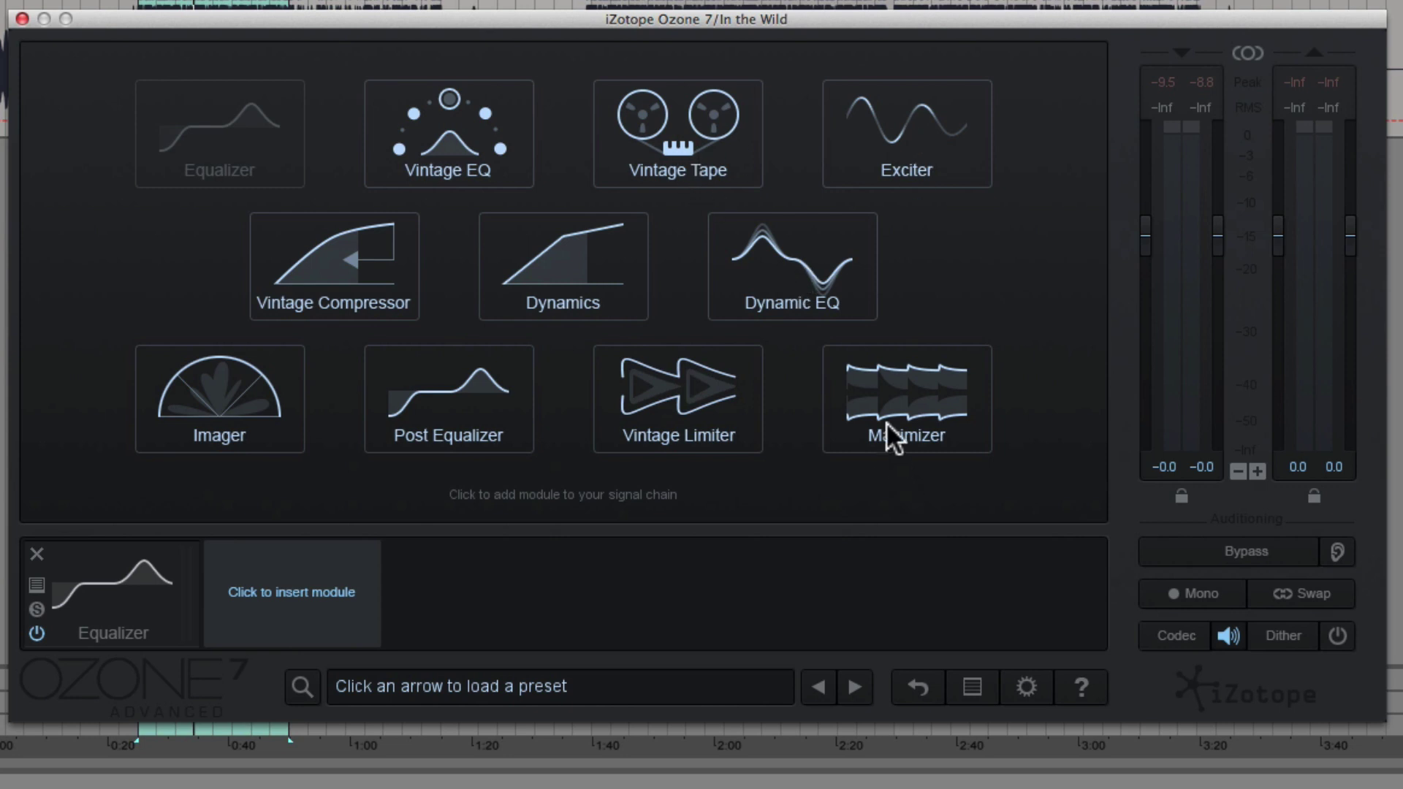
click(888, 132)
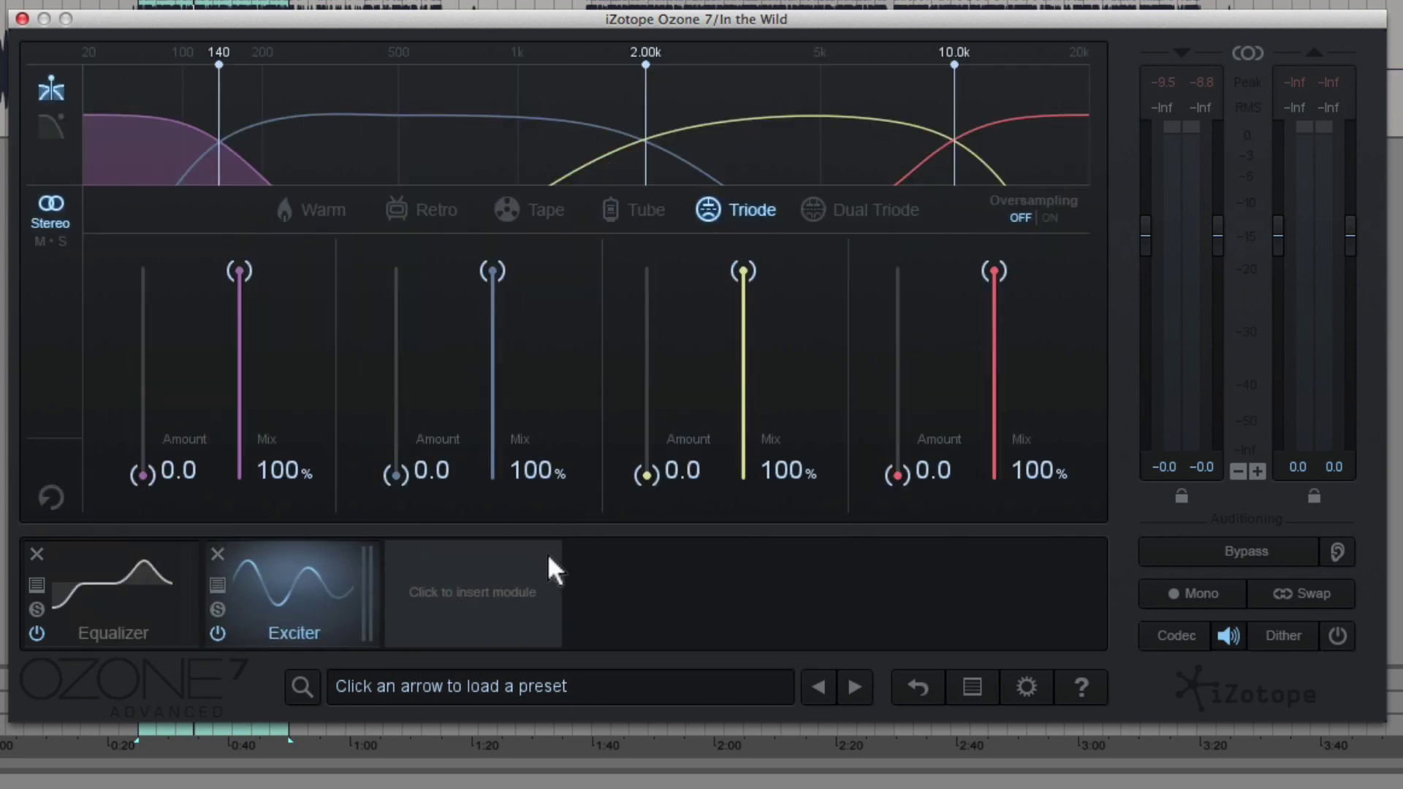
click(484, 568)
click(916, 405)
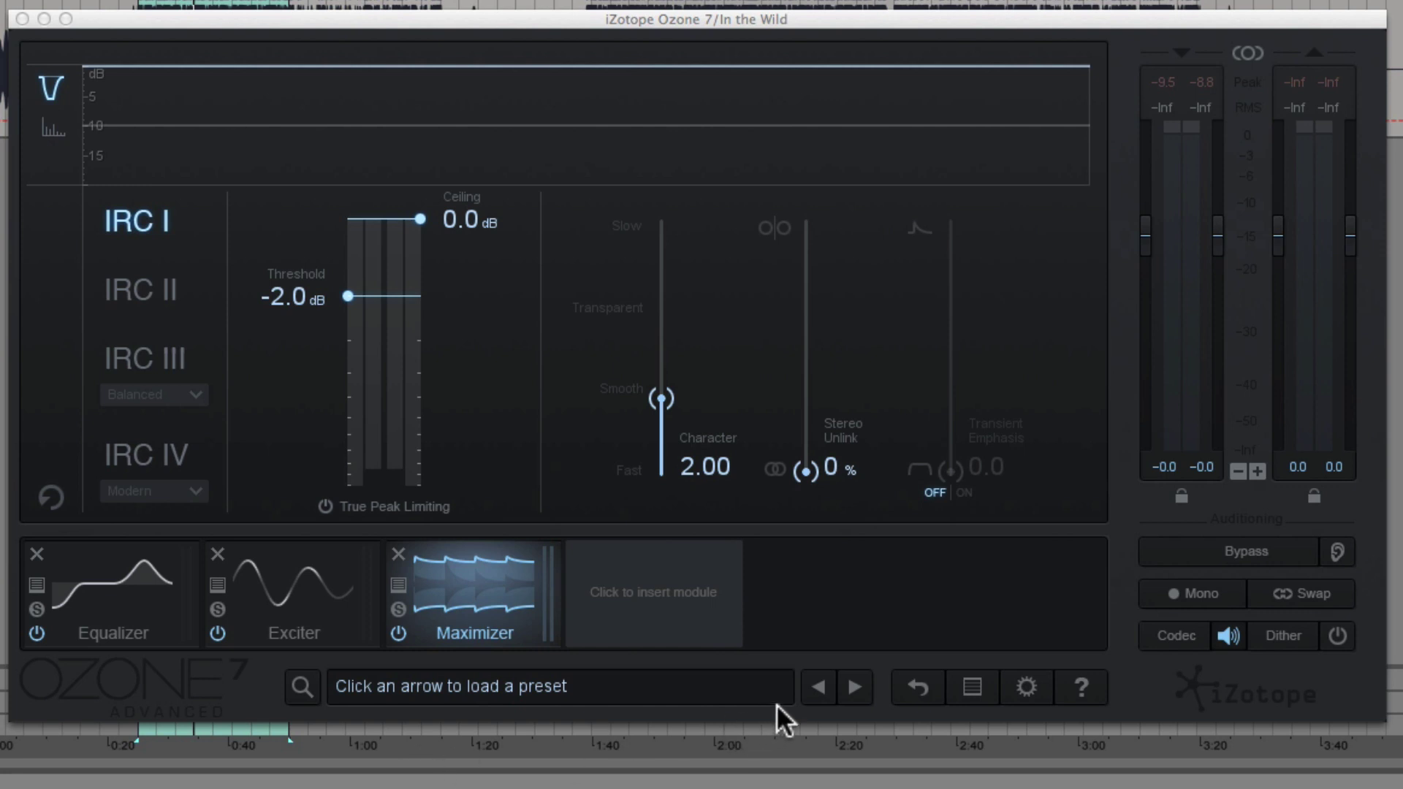
click(1181, 634)
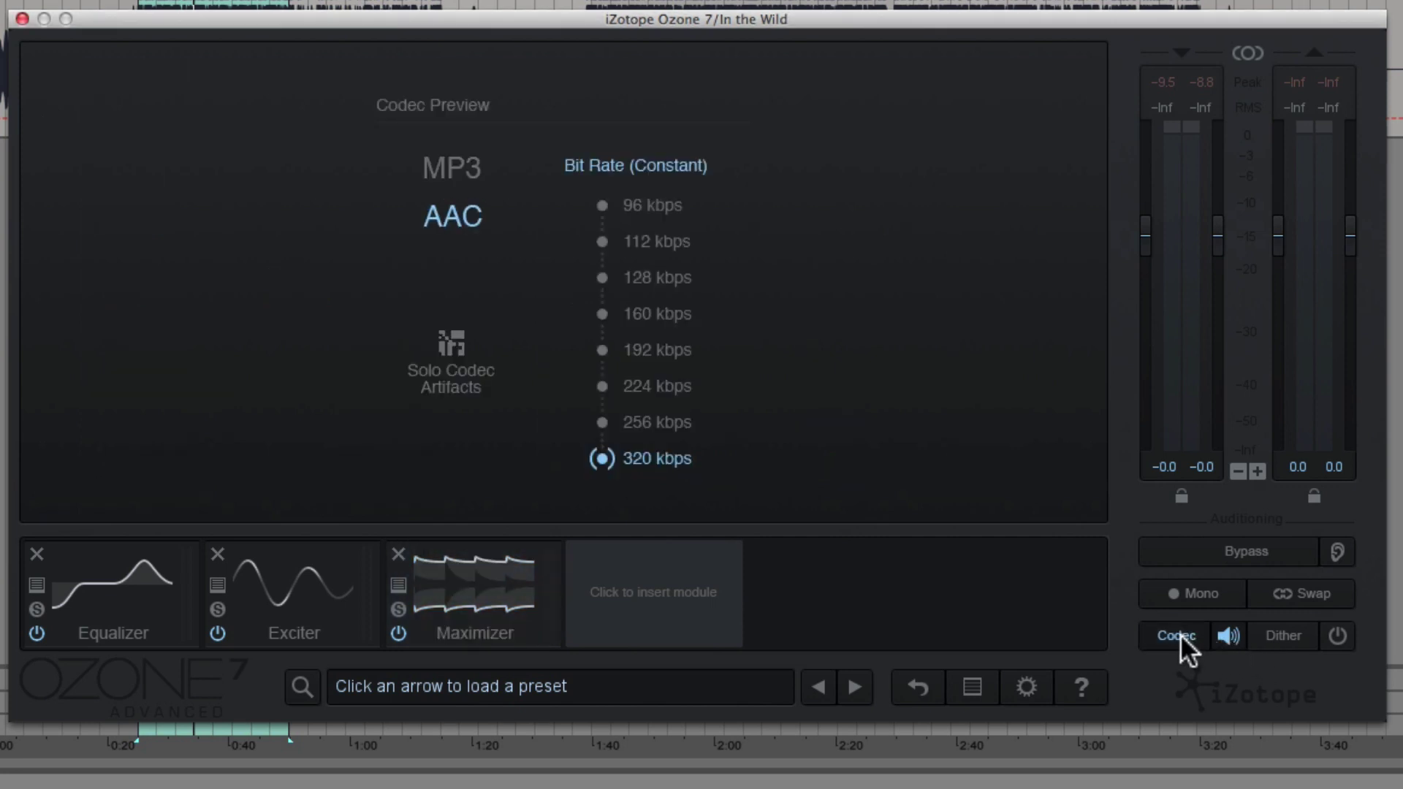
click(1181, 634)
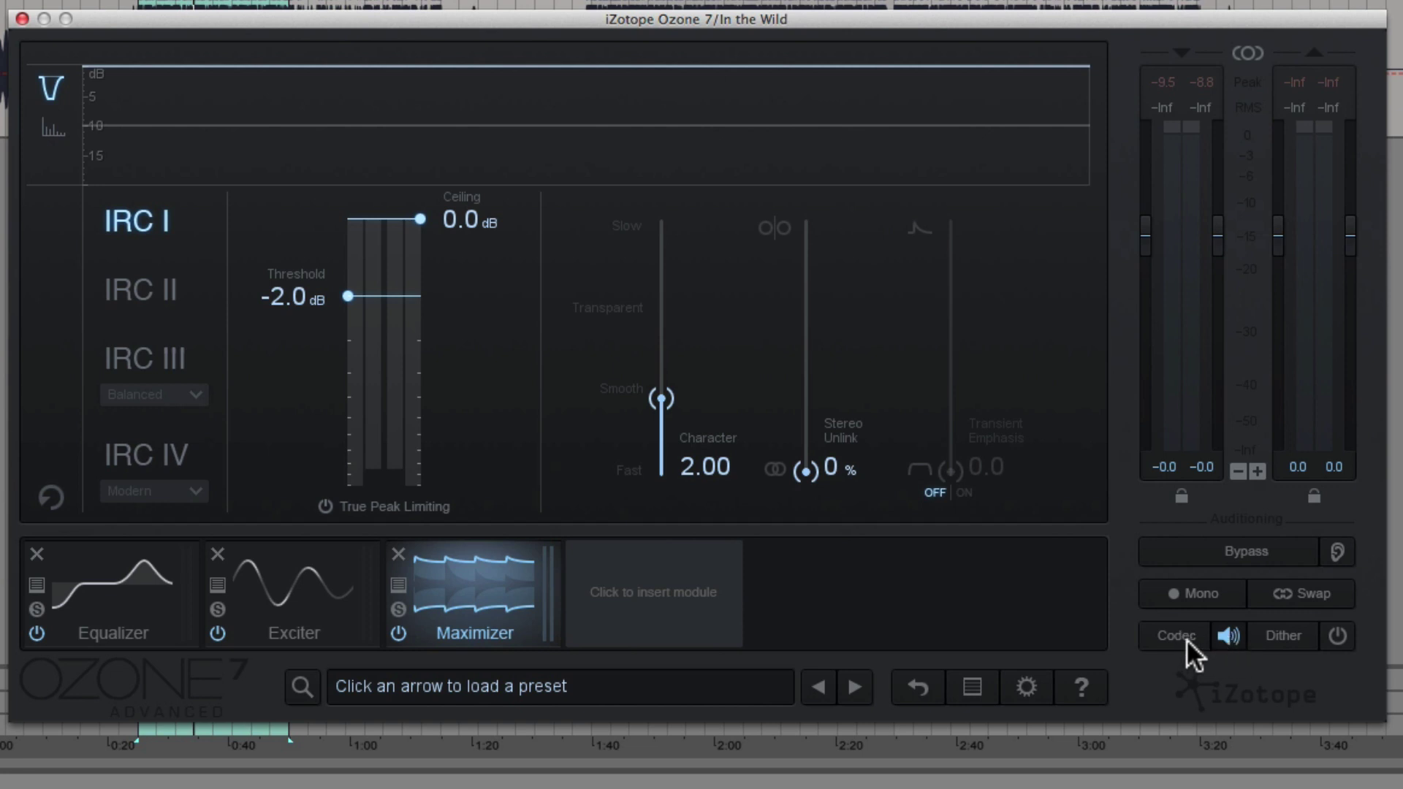
click(1178, 636)
click(1172, 632)
click(1171, 636)
click(1170, 634)
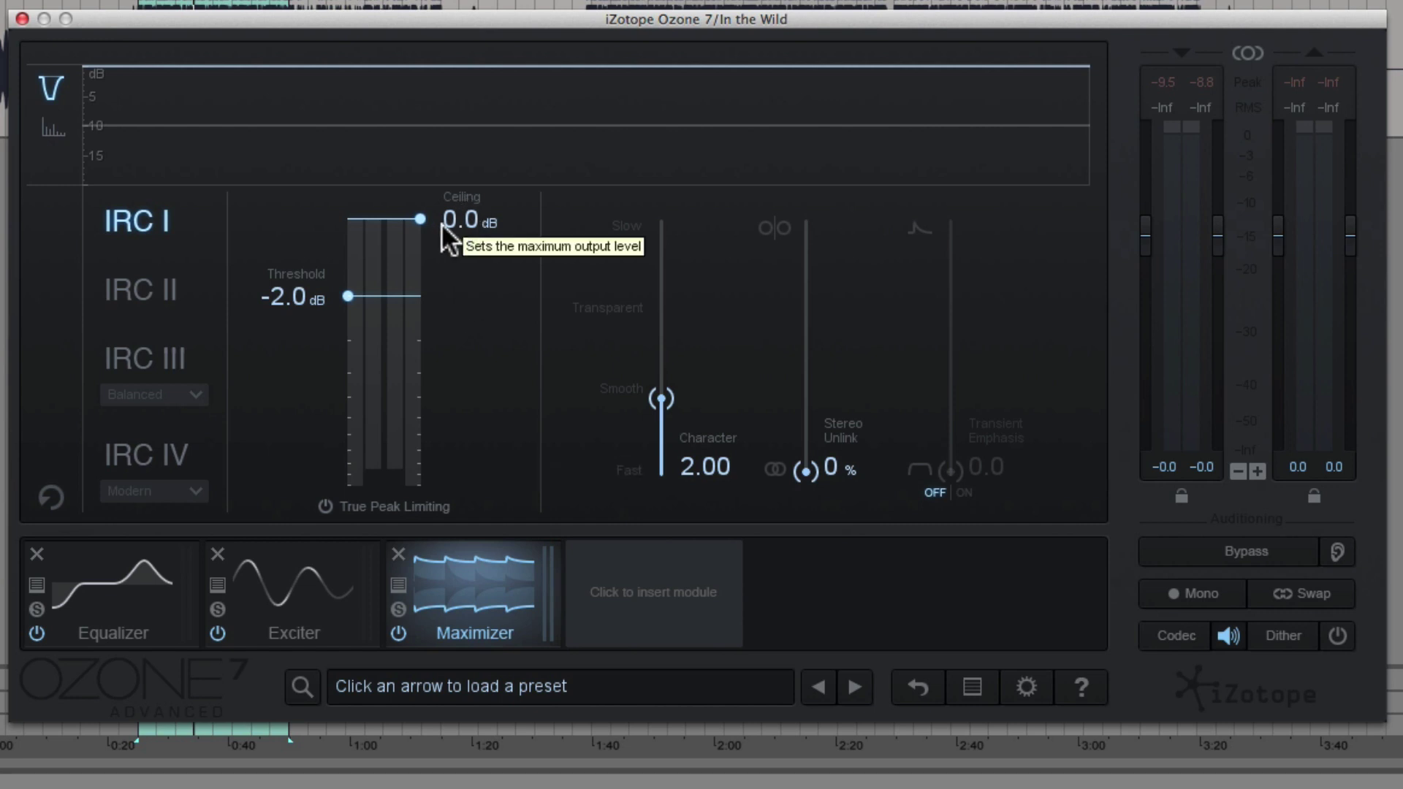
Lower the Maximizer ceiling from 0.0 dB, overshoot, then bring it back up to -1.5 dB.
drag(419, 218, 418, 261)
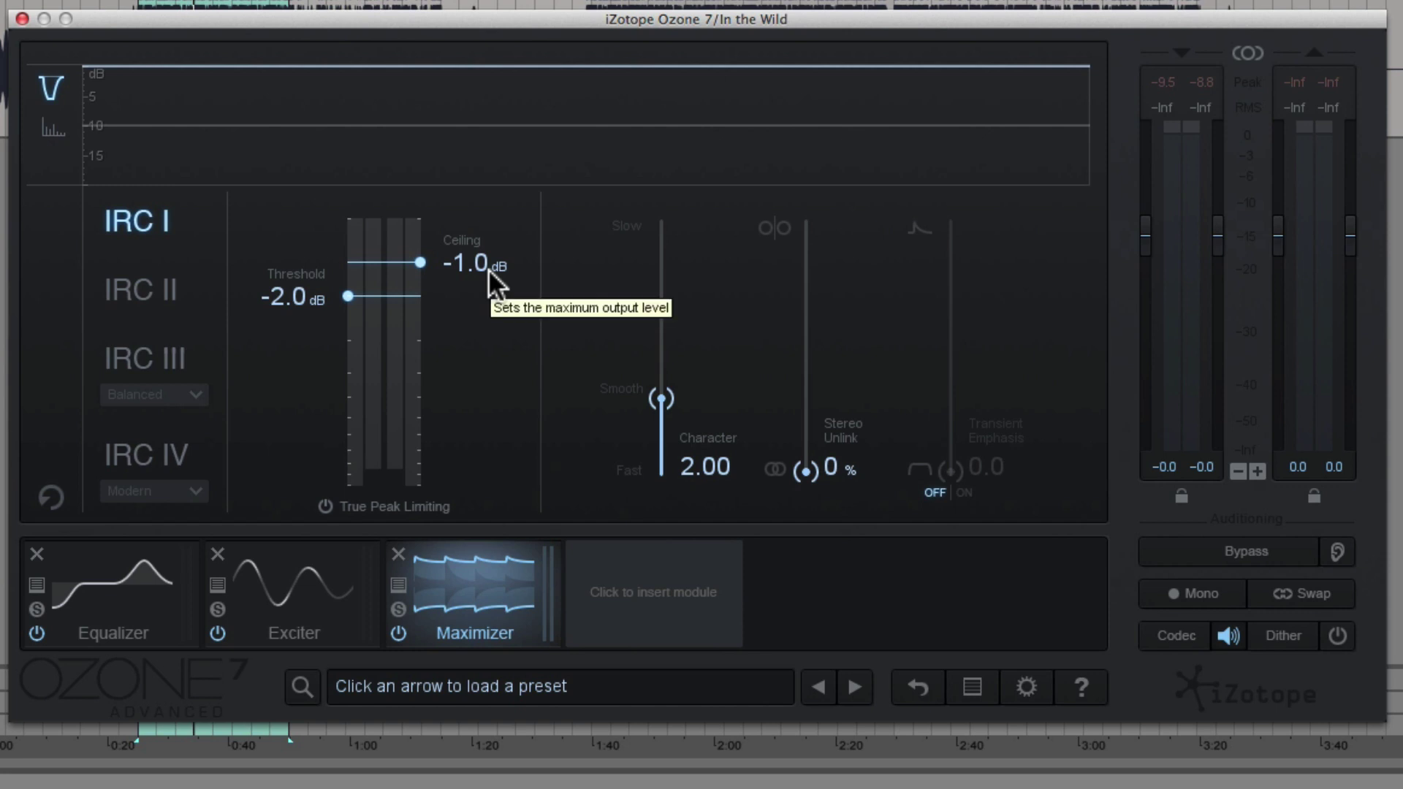
drag(419, 261, 420, 322)
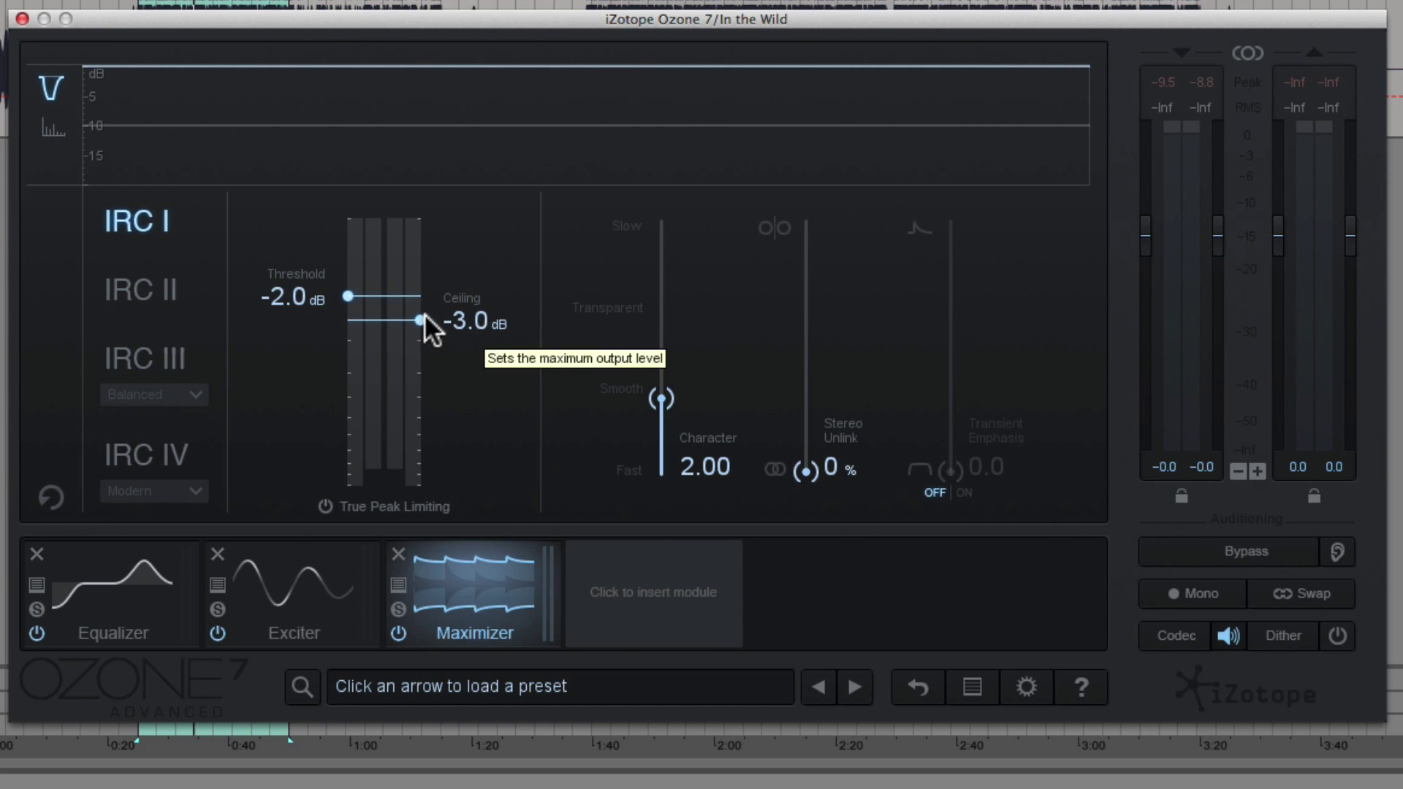
drag(423, 316, 423, 280)
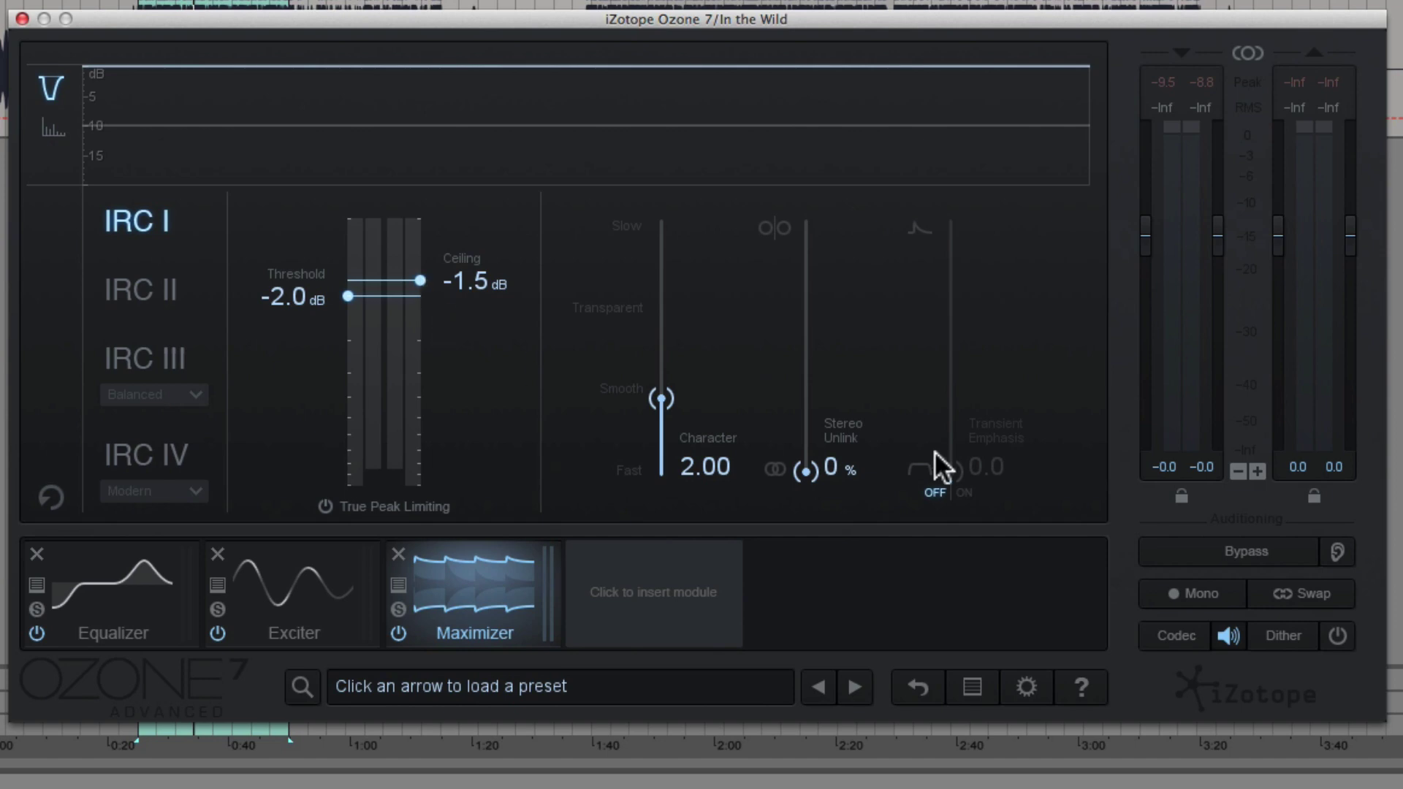